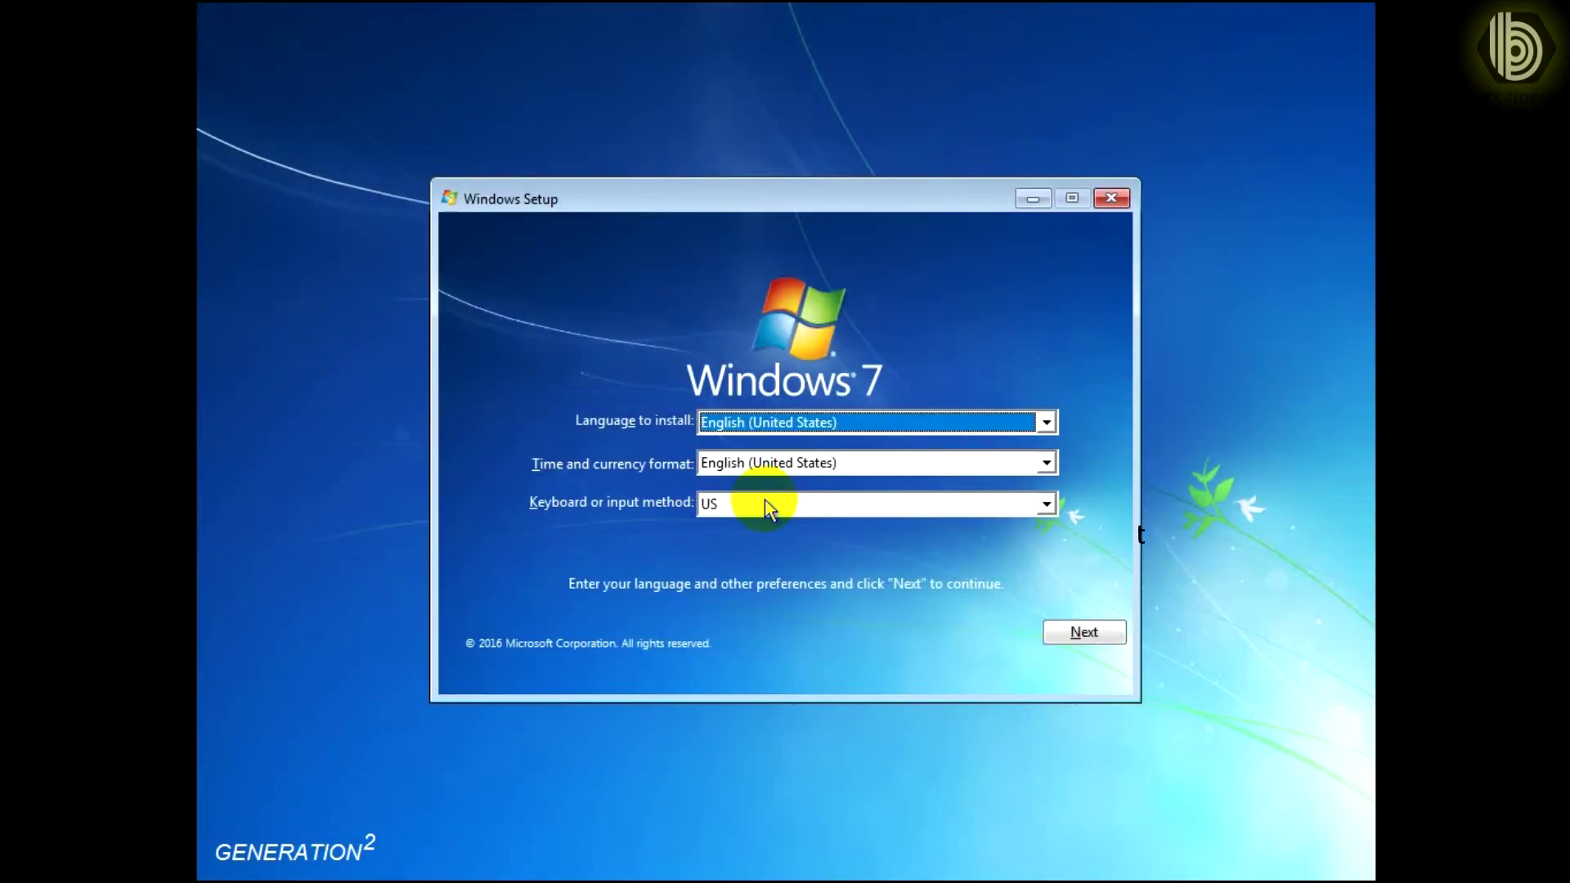
Accept the English (United States) language and US keyboard settings and start the Windows 7 installation.
{"action": "left_click", "coordinate": [1087, 640]}
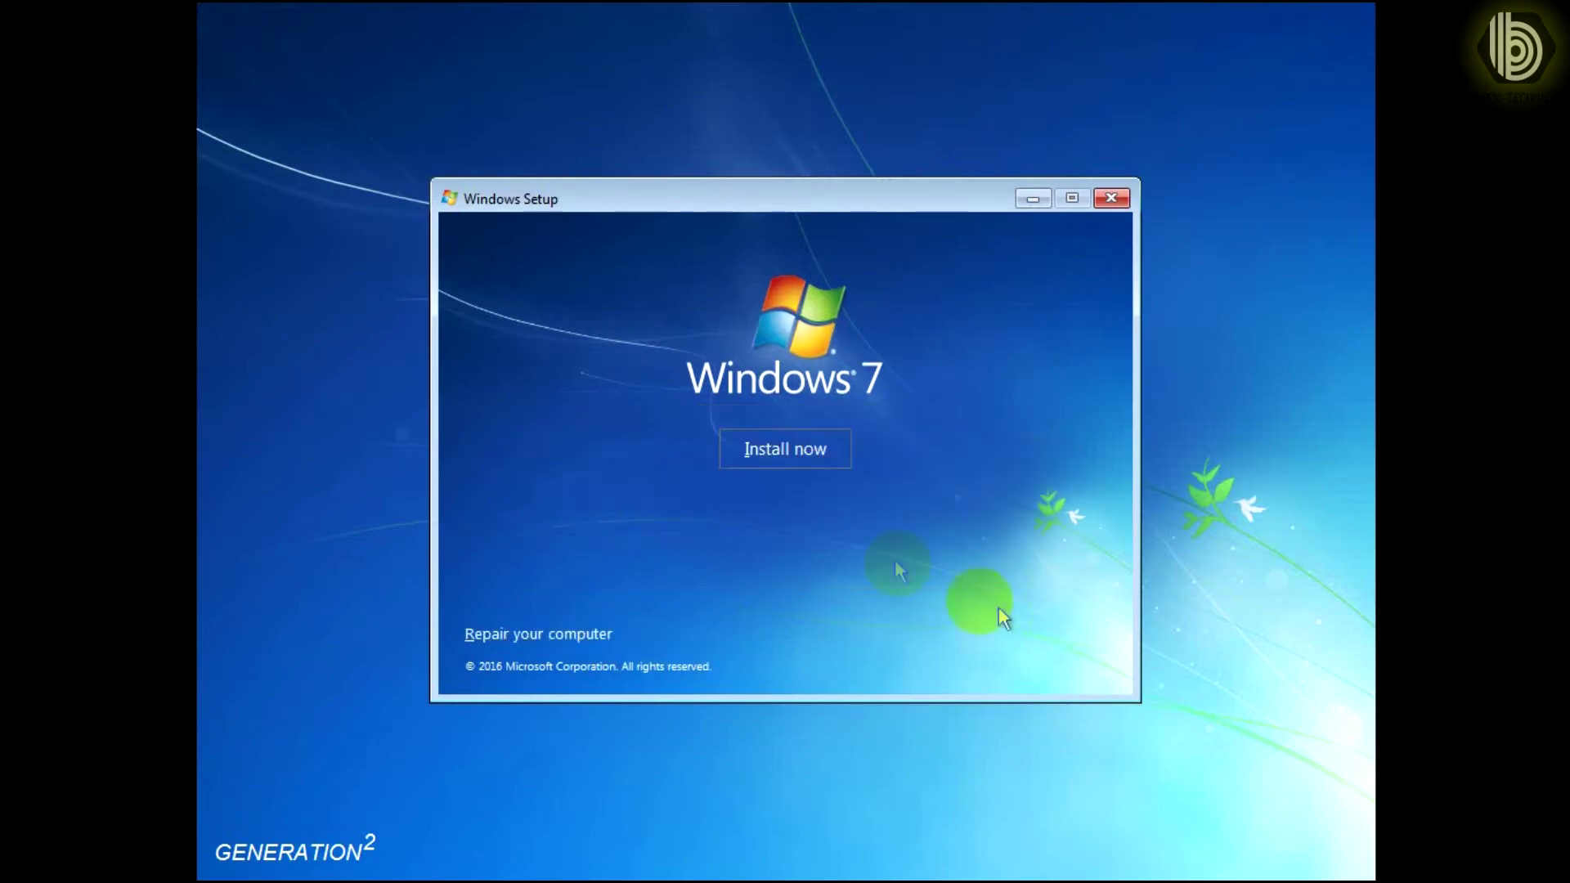
{"action": "left_click", "coordinate": [782, 461]}
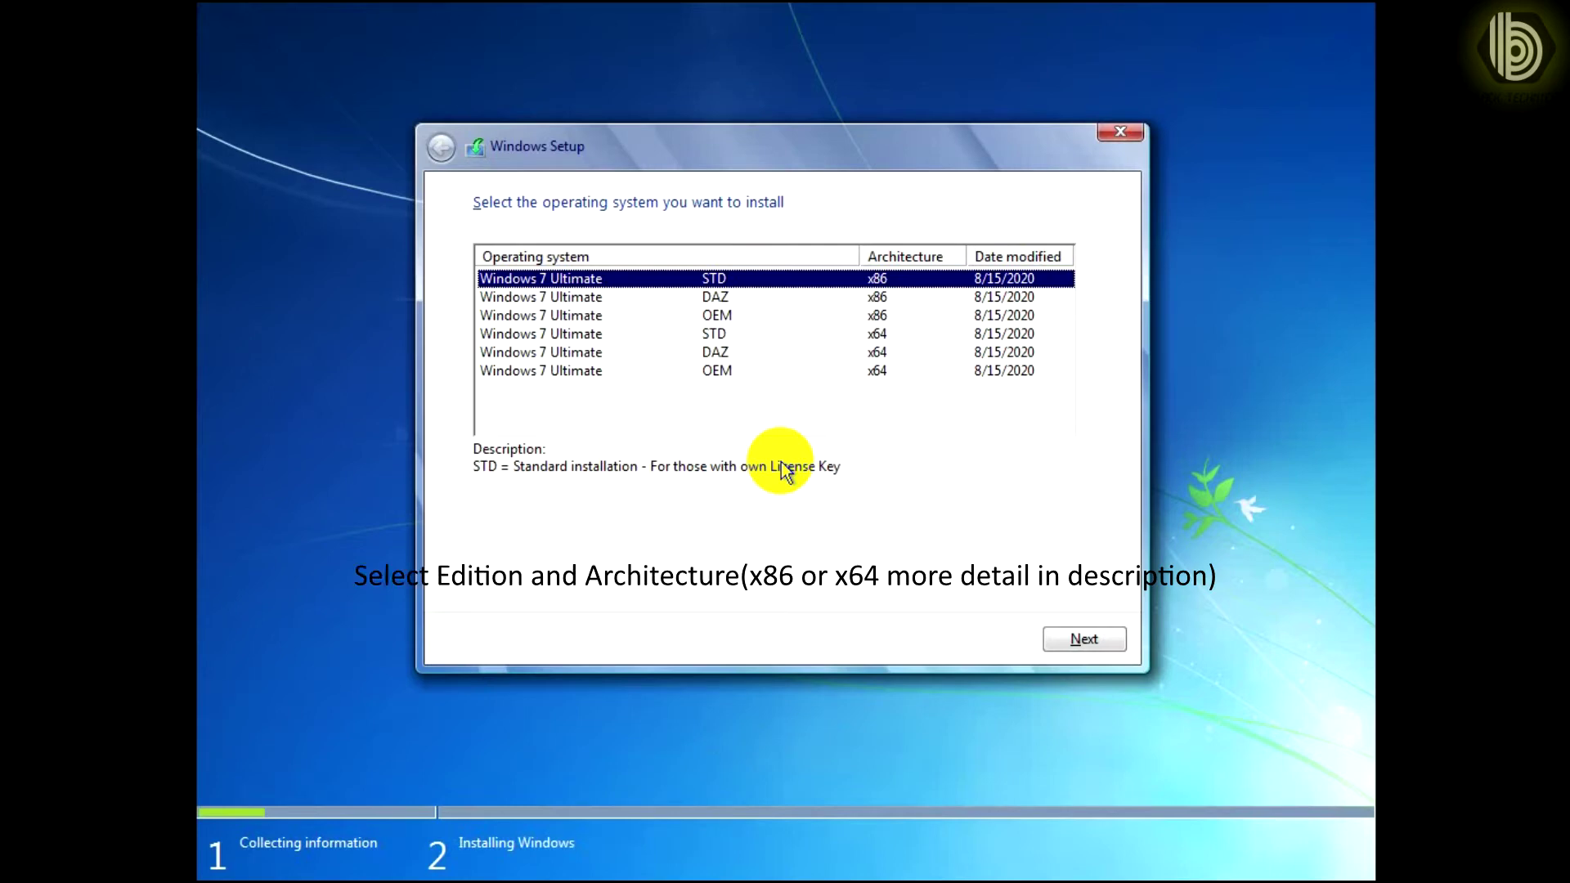
Compare the edition descriptions and choose Windows 7 Ultimate DAZ x64 as the operating system to install.
{"action": "left_click", "coordinate": [570, 299]}
{"action": "left_click", "coordinate": [573, 317]}
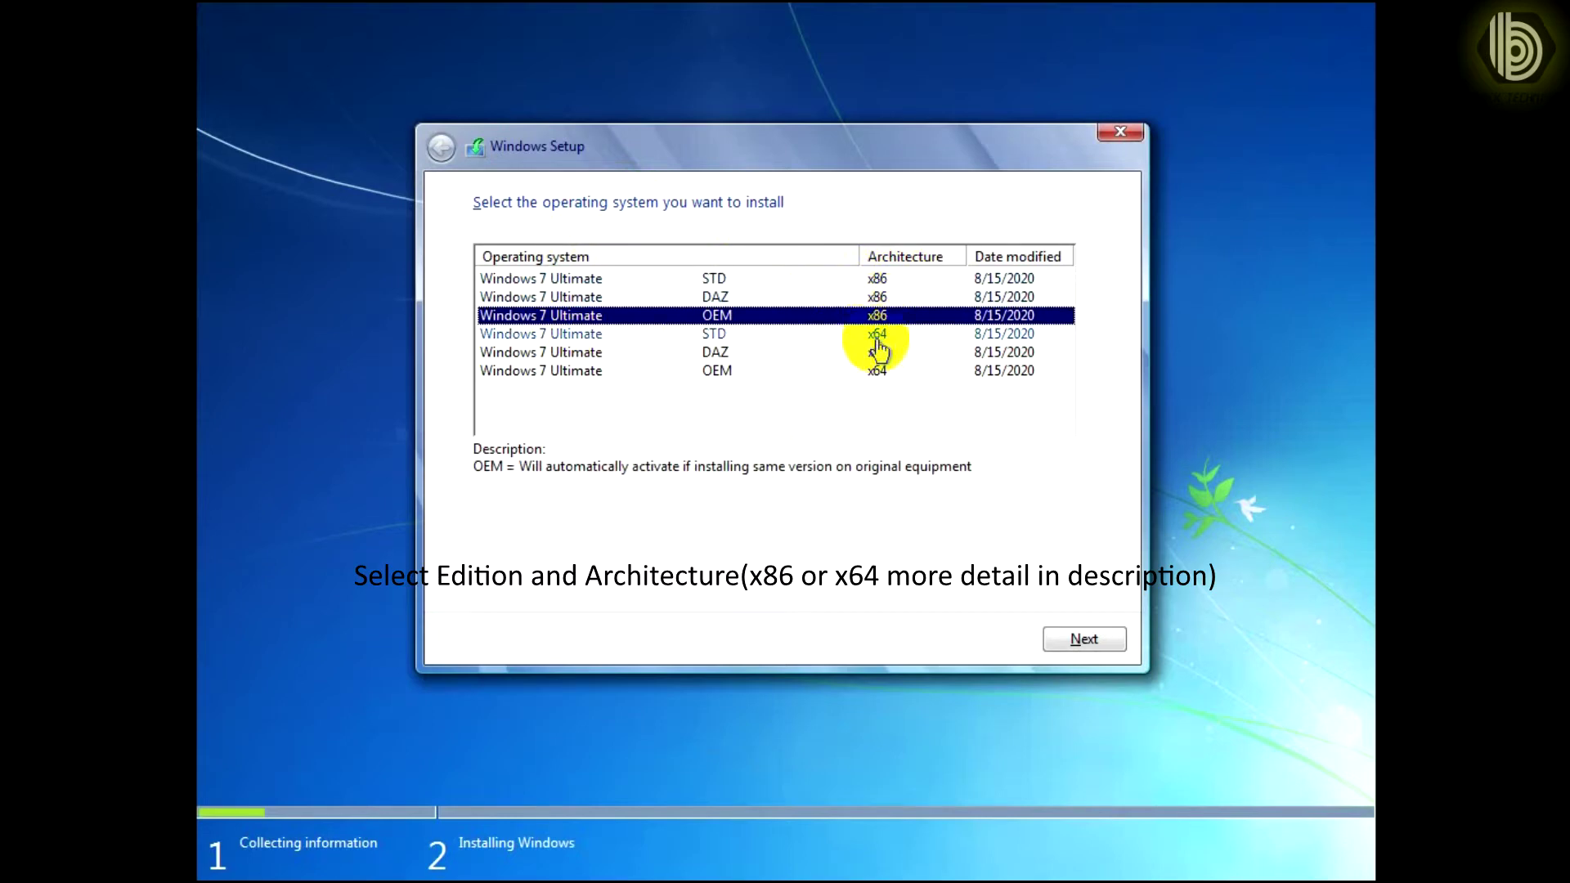
{"action": "left_click", "coordinate": [598, 372]}
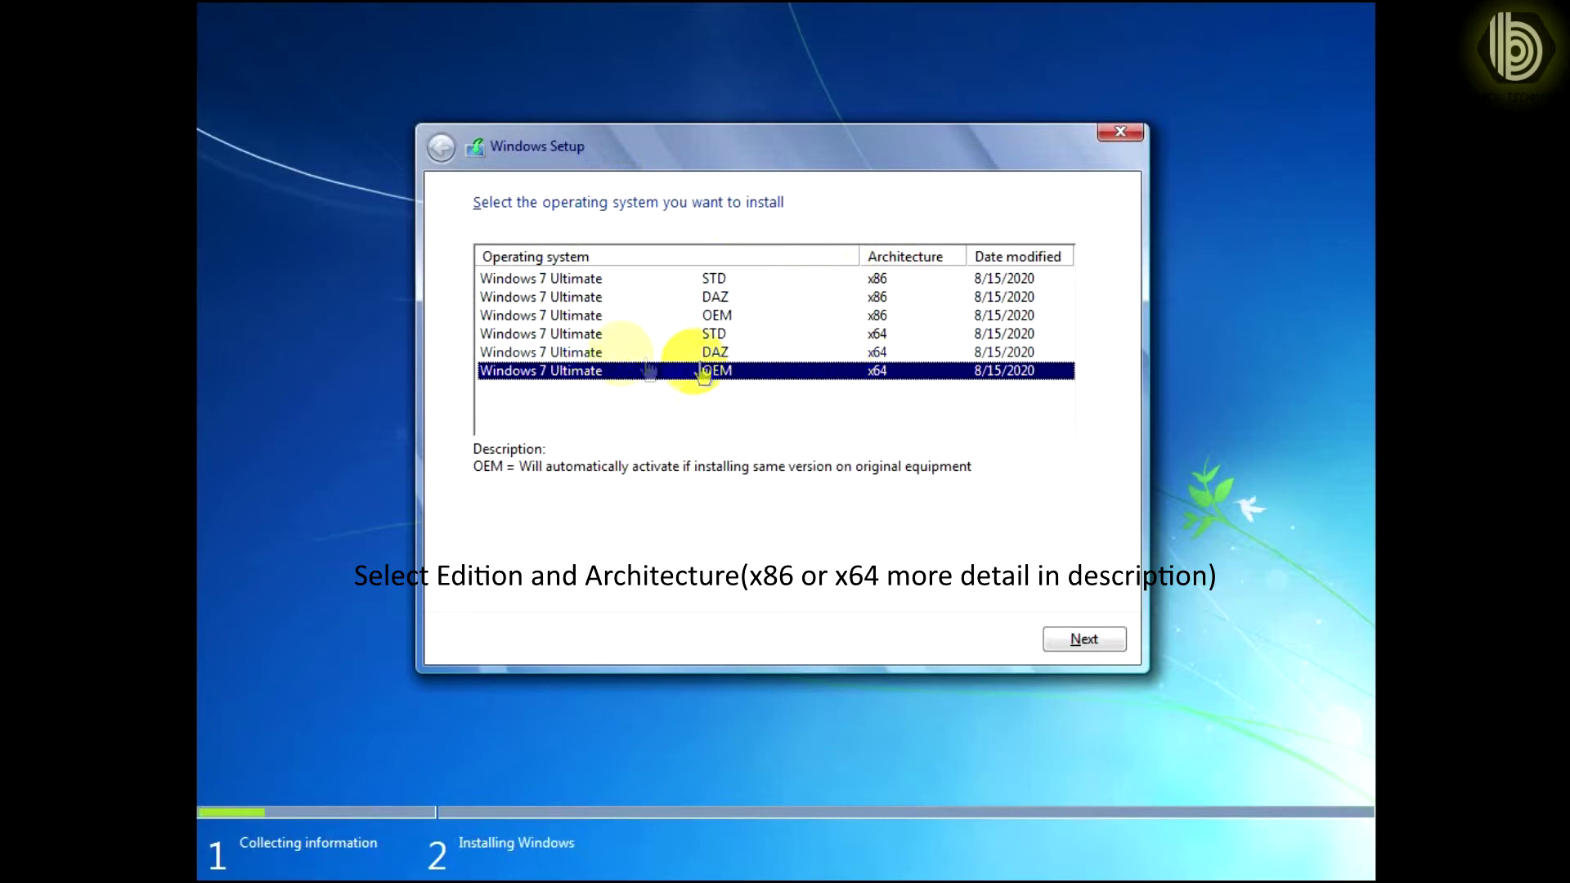
{"action": "left_click", "coordinate": [546, 352]}
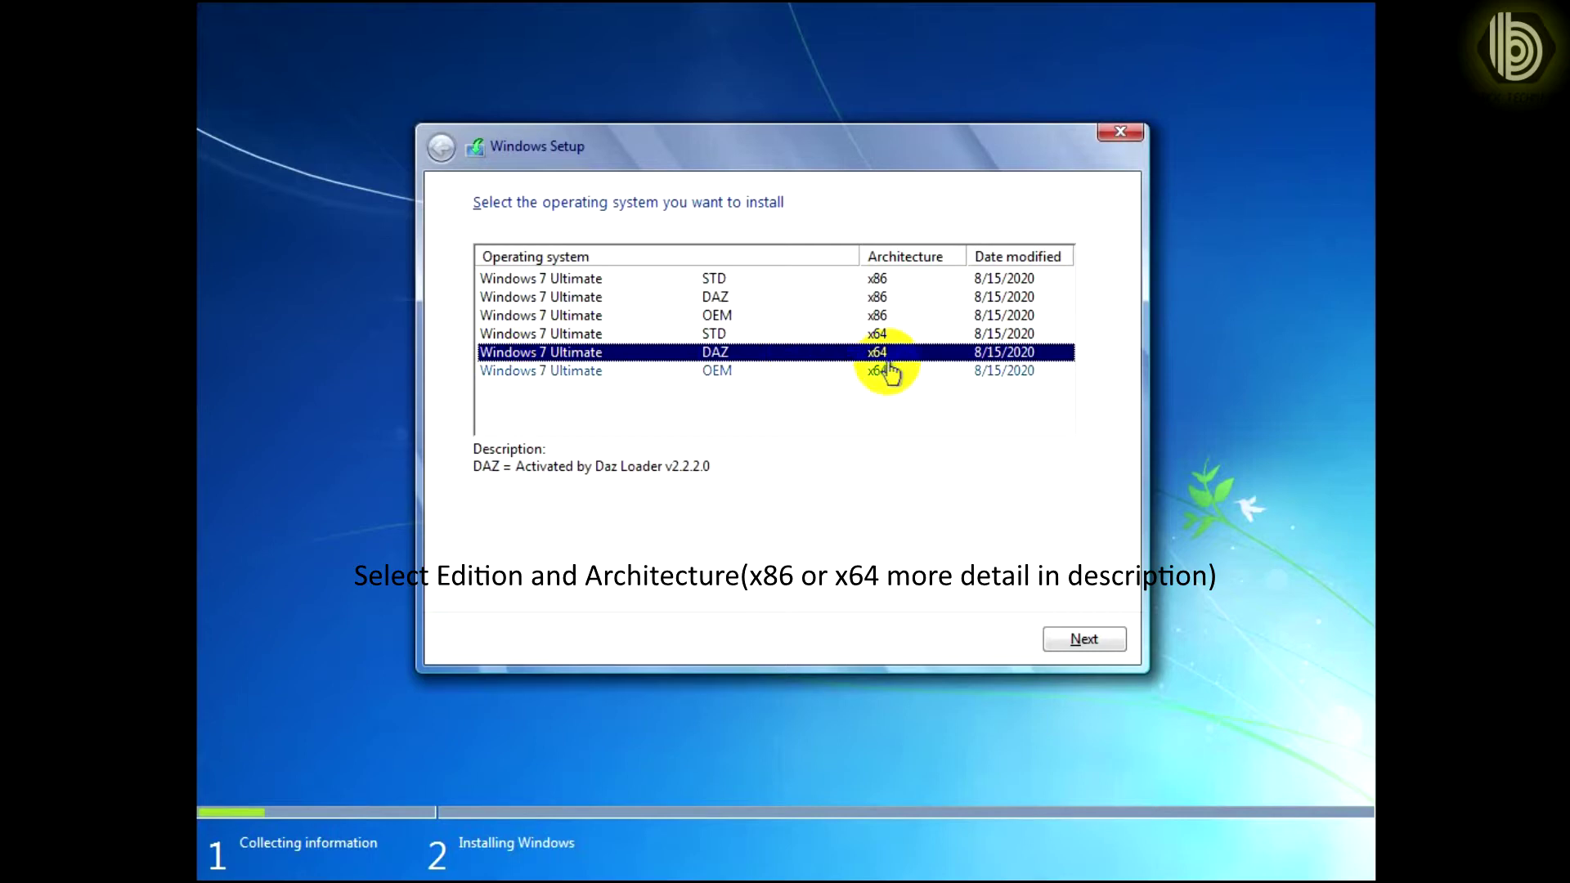
{"action": "left_click", "coordinate": [638, 374]}
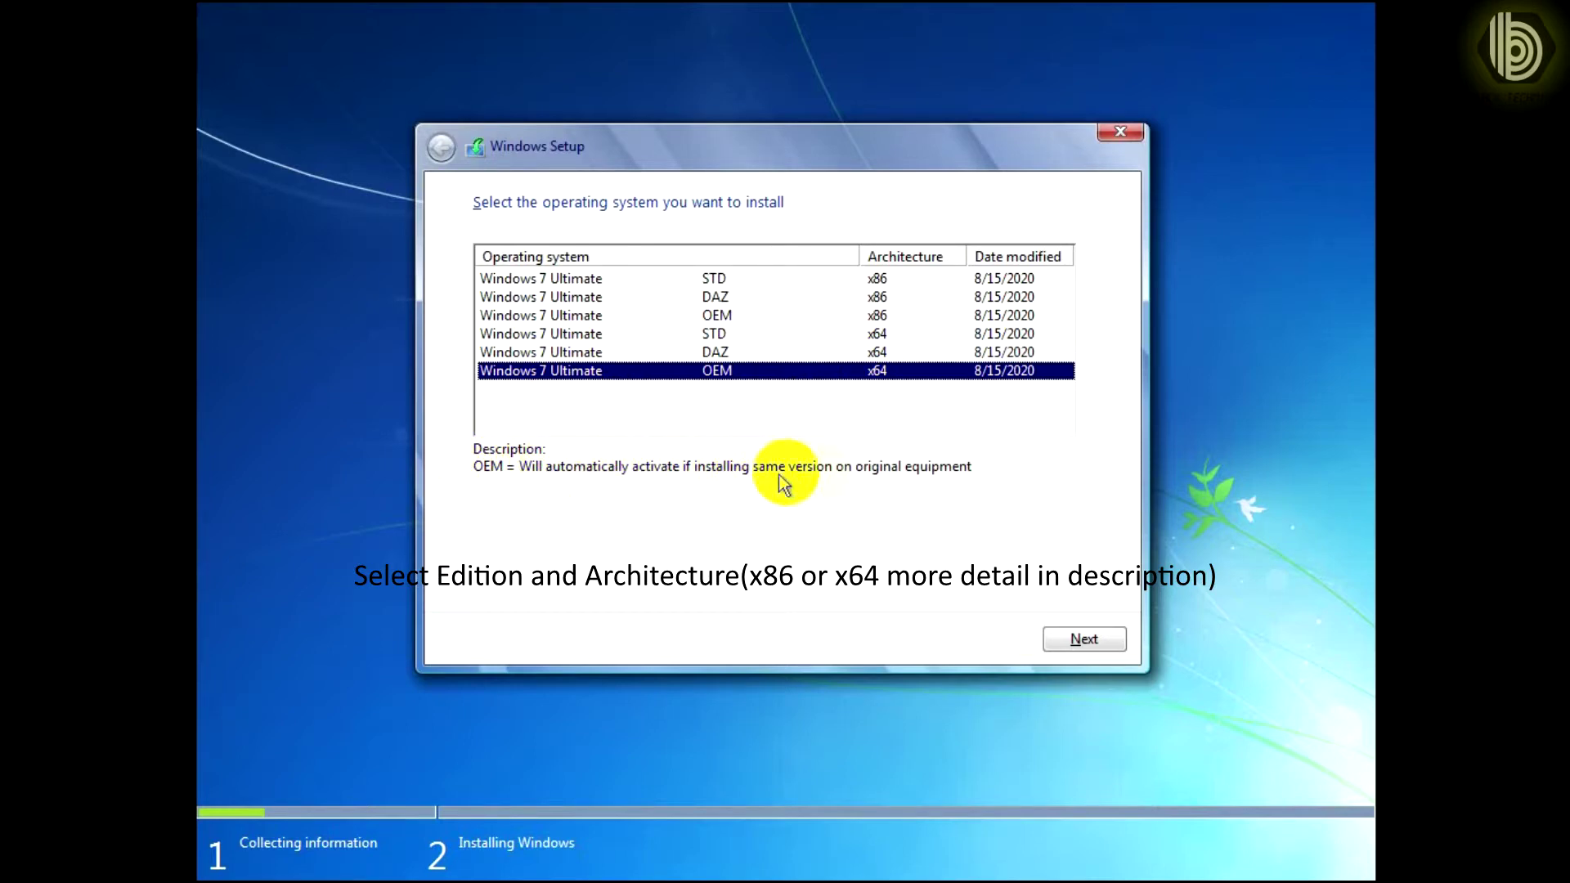
{"action": "left_click", "coordinate": [713, 354]}
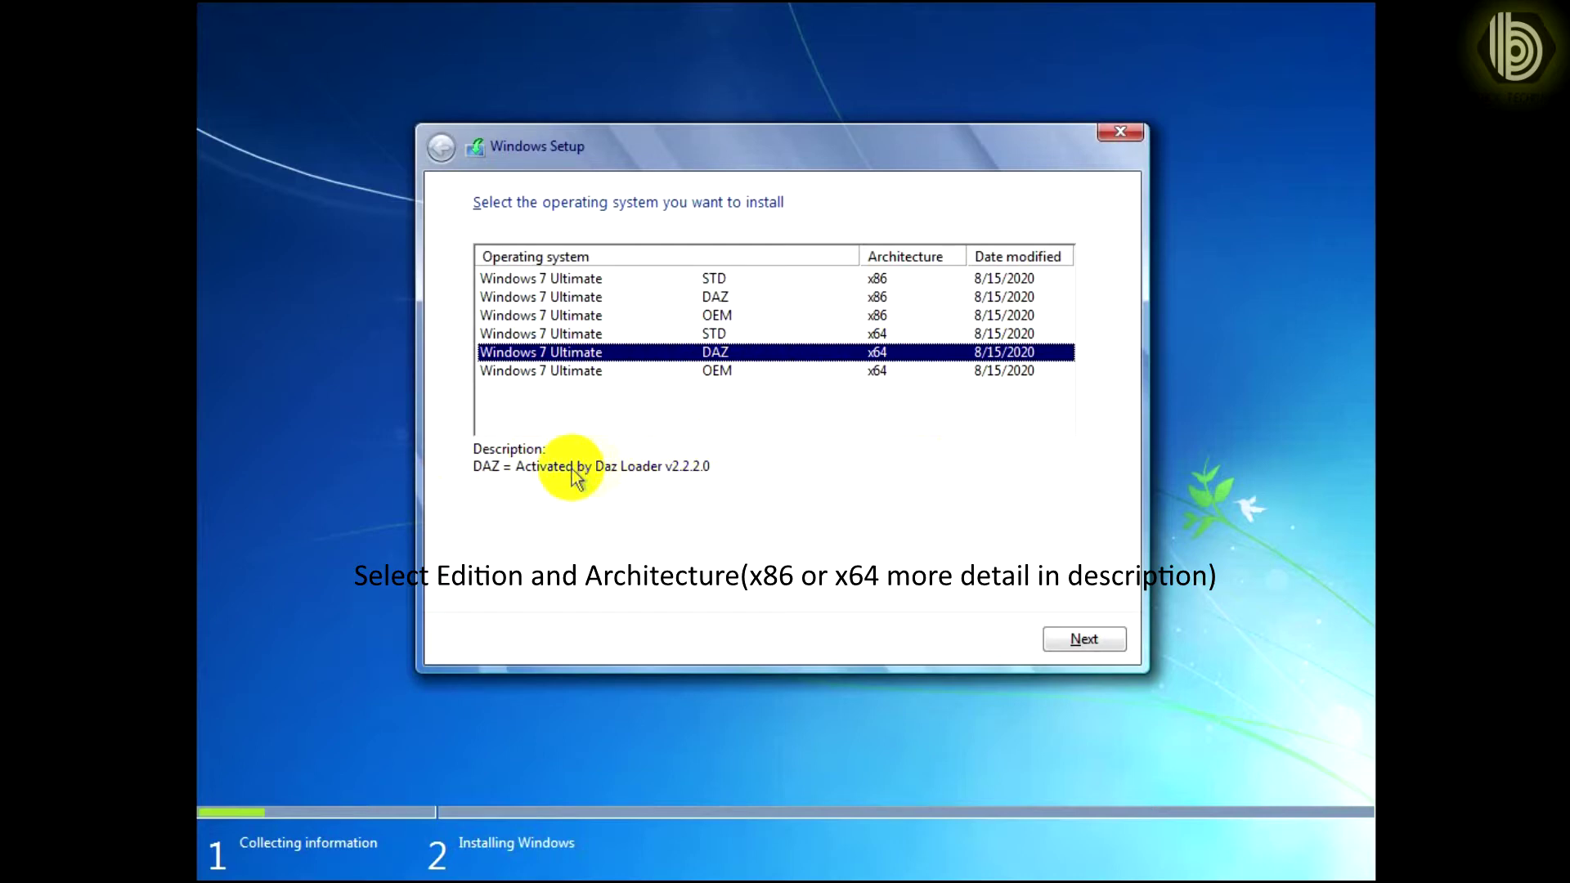
{"action": "left_click", "coordinate": [573, 339]}
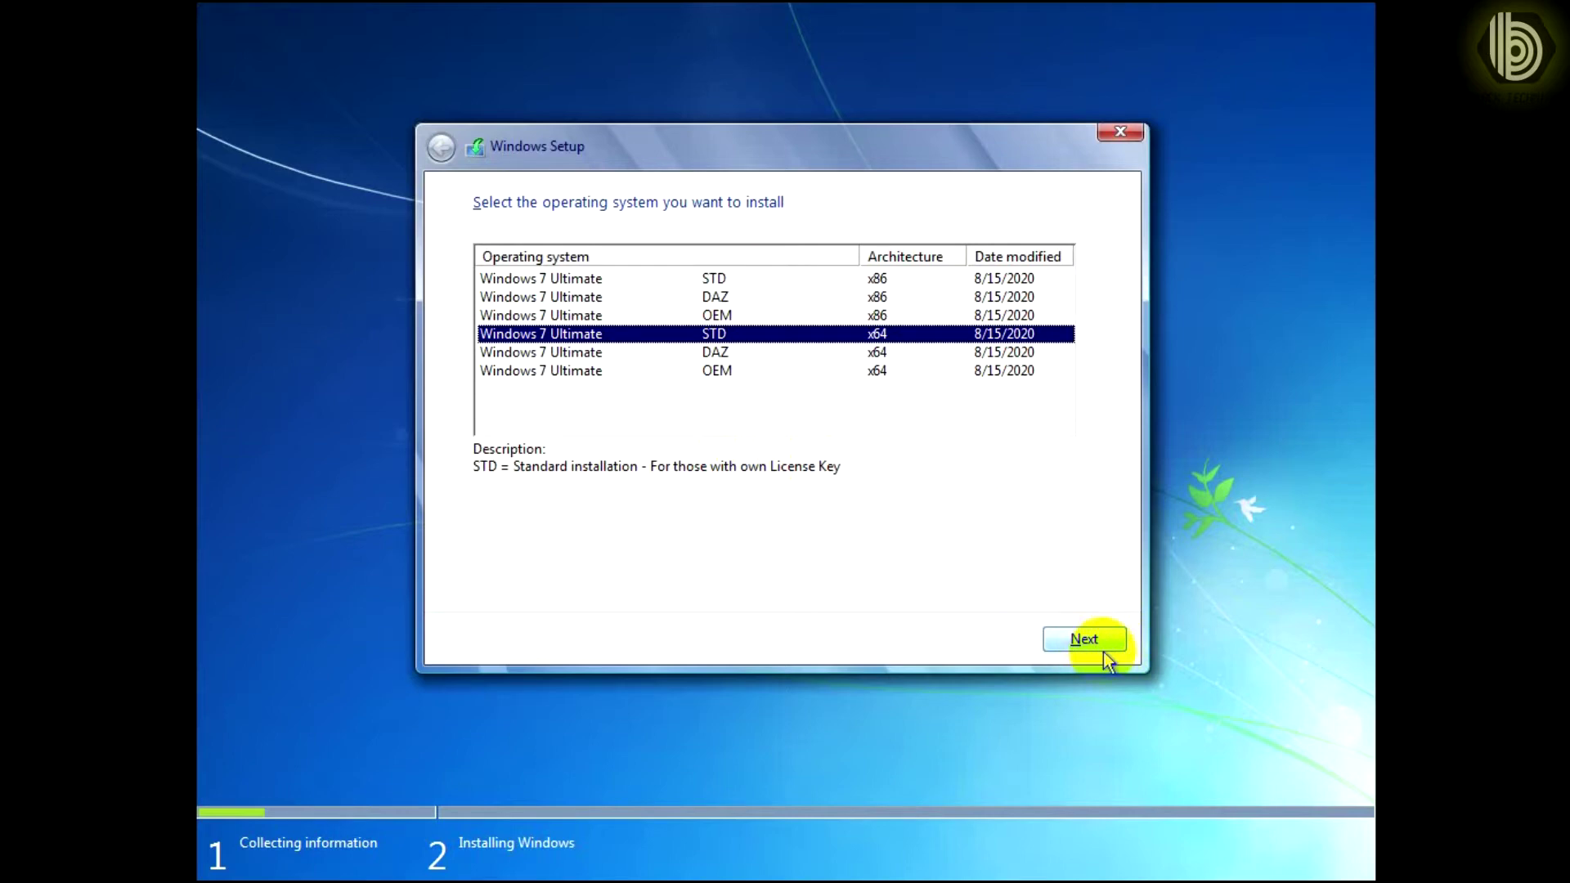
{"action": "left_click", "coordinate": [572, 371]}
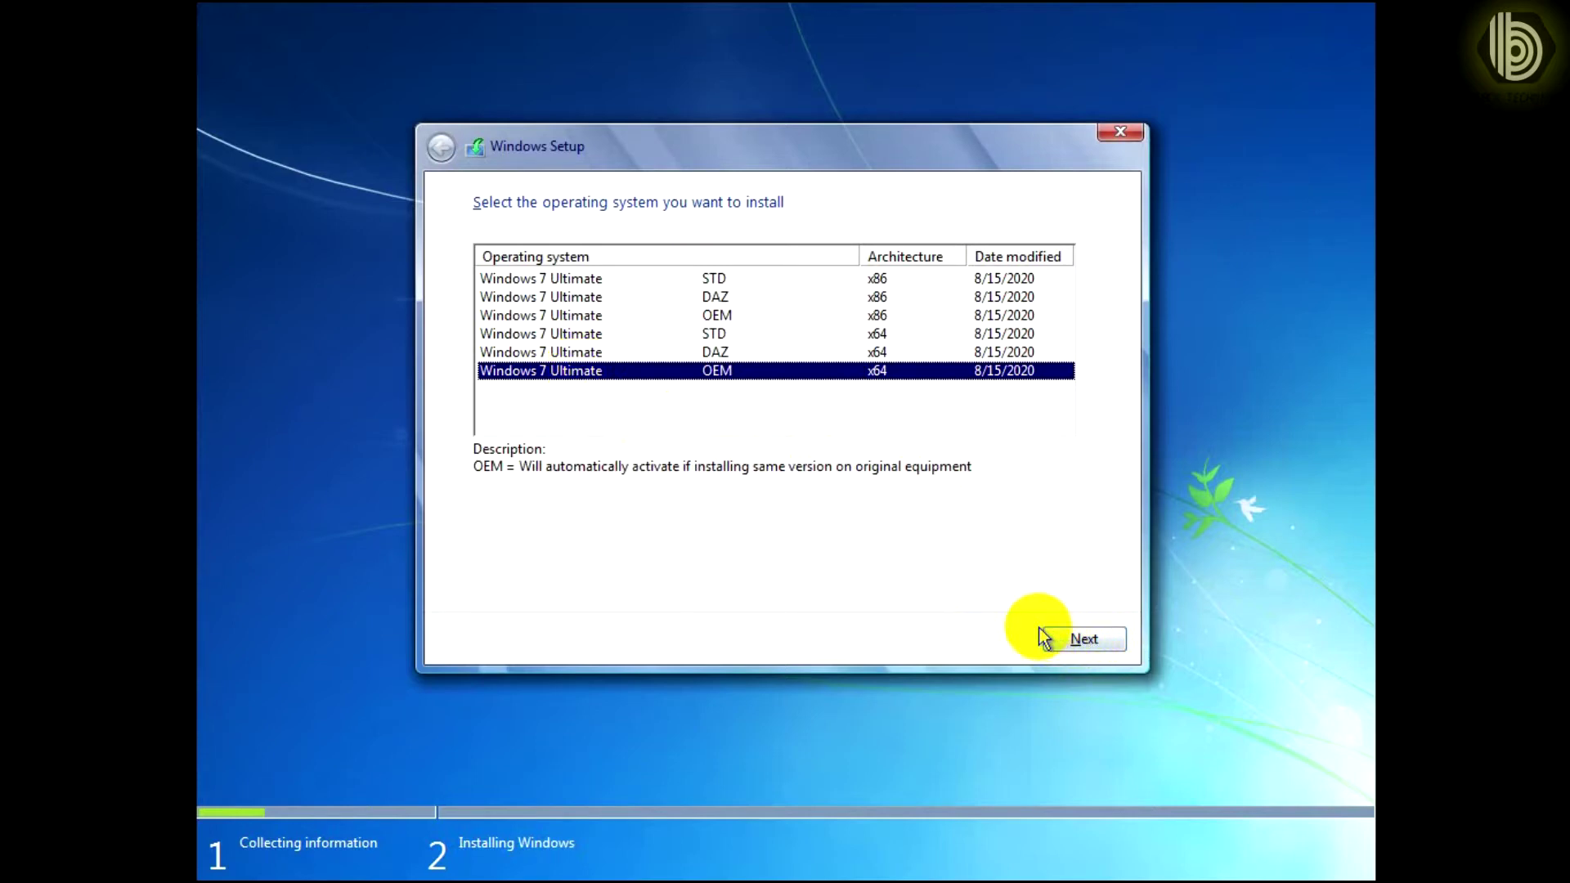
{"action": "left_click", "coordinate": [564, 352]}
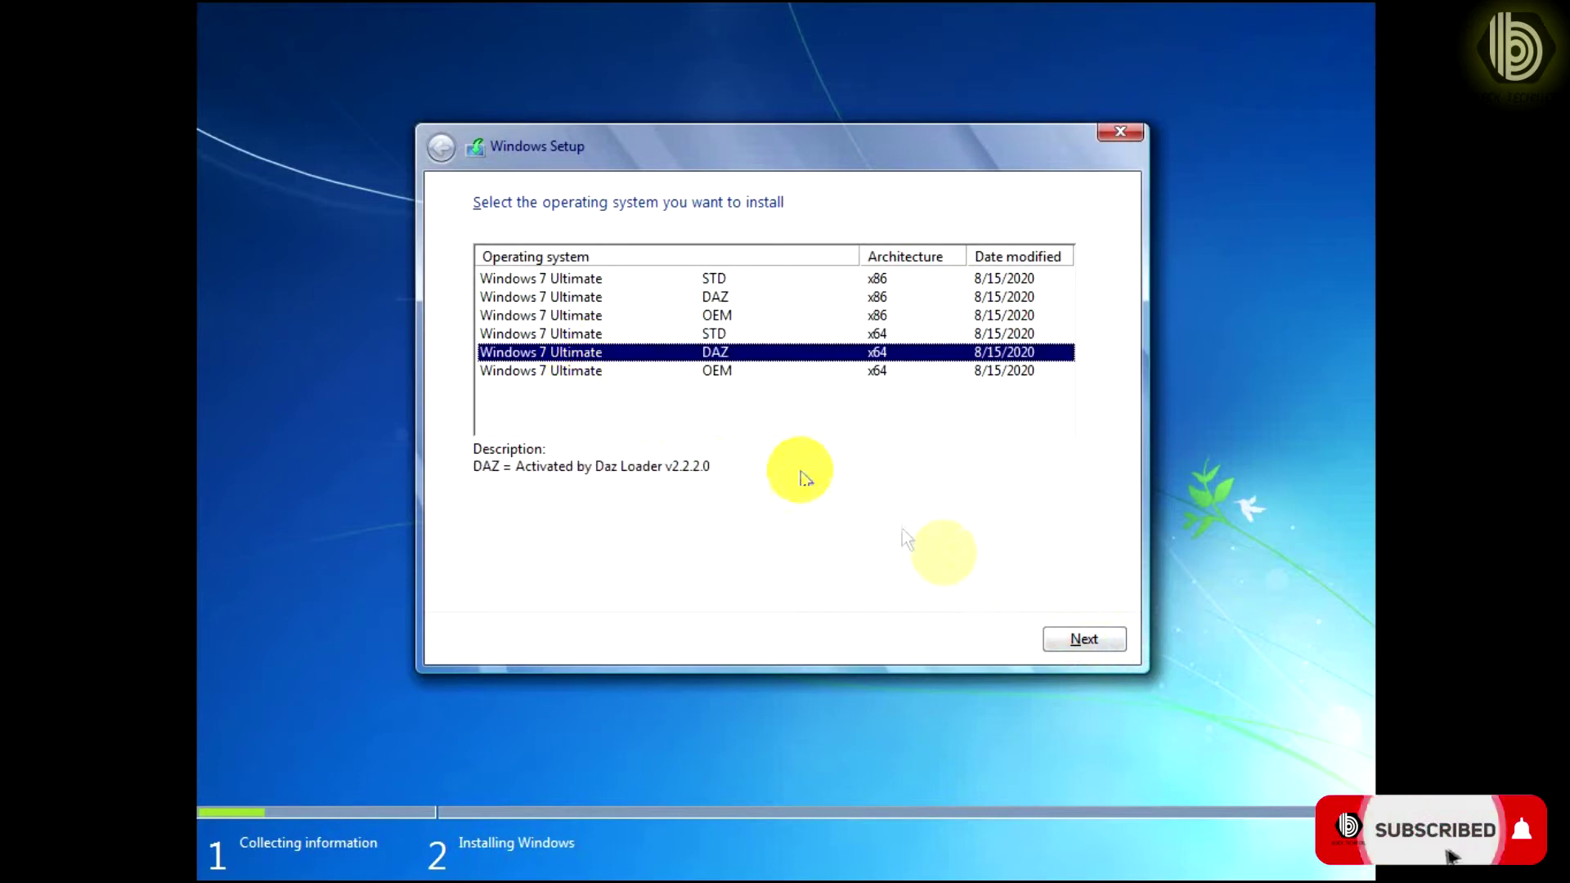
{"action": "left_click", "coordinate": [1091, 640]}
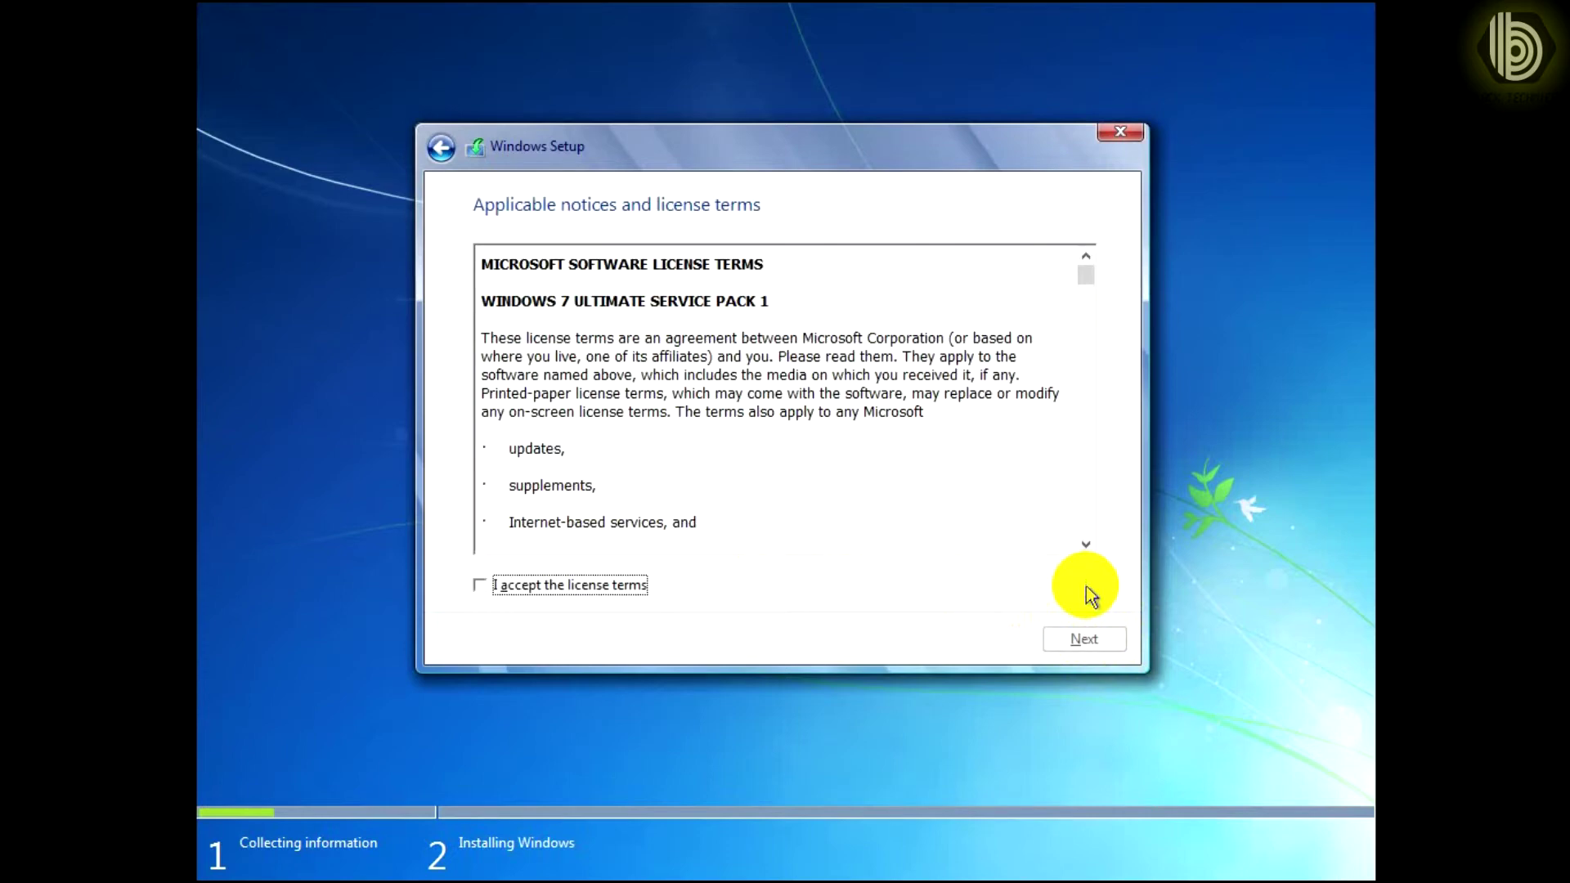
Accept the license terms after scrolling through them, and choose the custom Windows-only installation.
{"action": "left_click", "coordinate": [494, 585]}
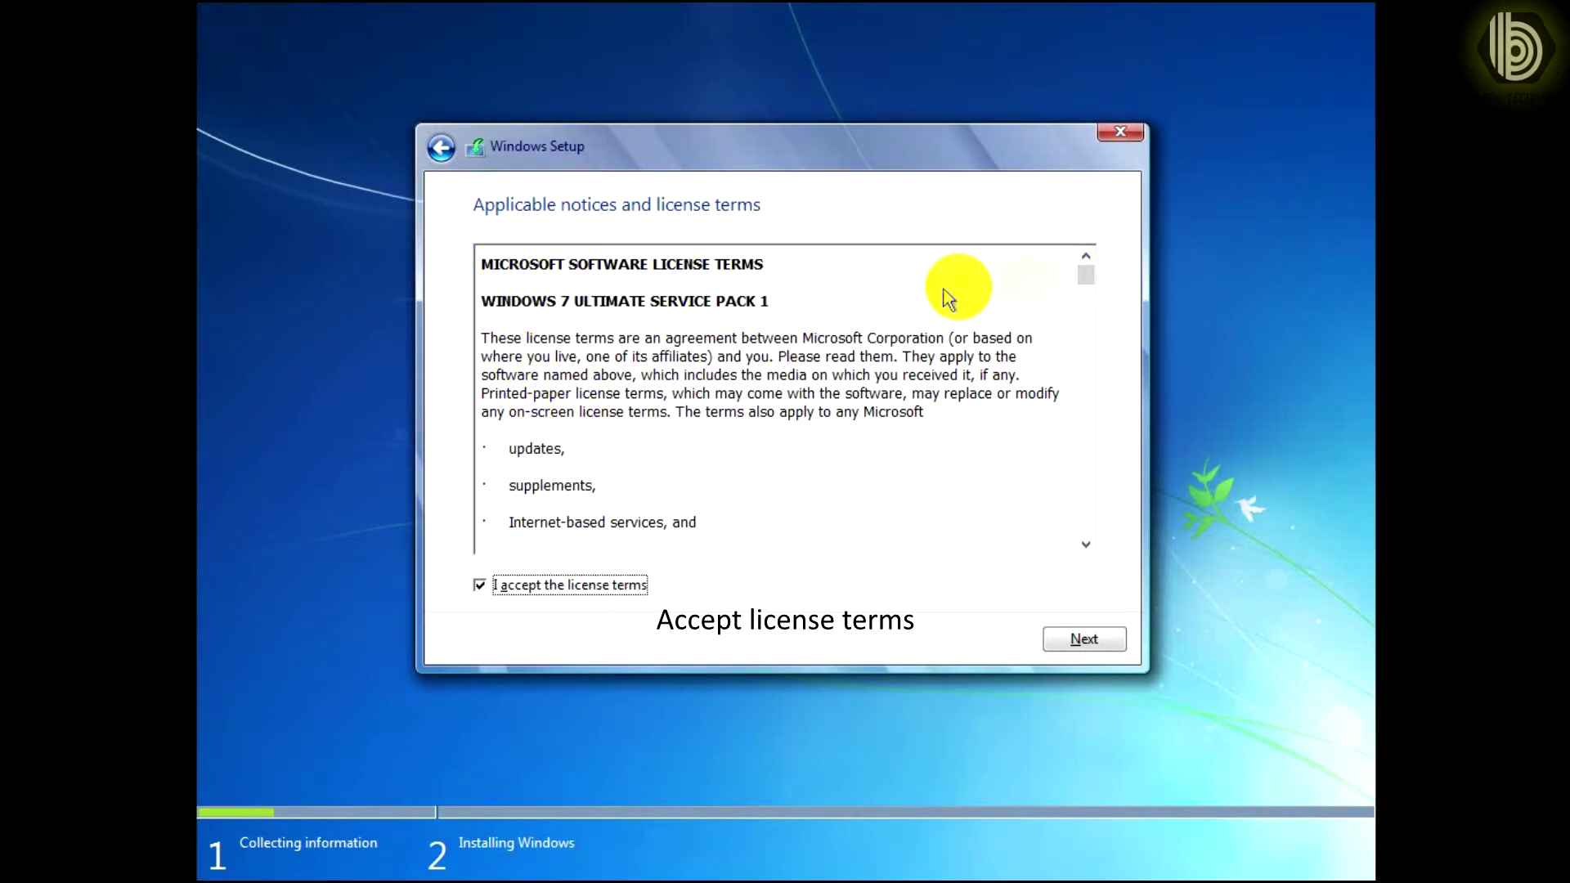
{"action": "left_click_drag", "start_coordinate": [1085, 274], "coordinate": [1084, 530]}
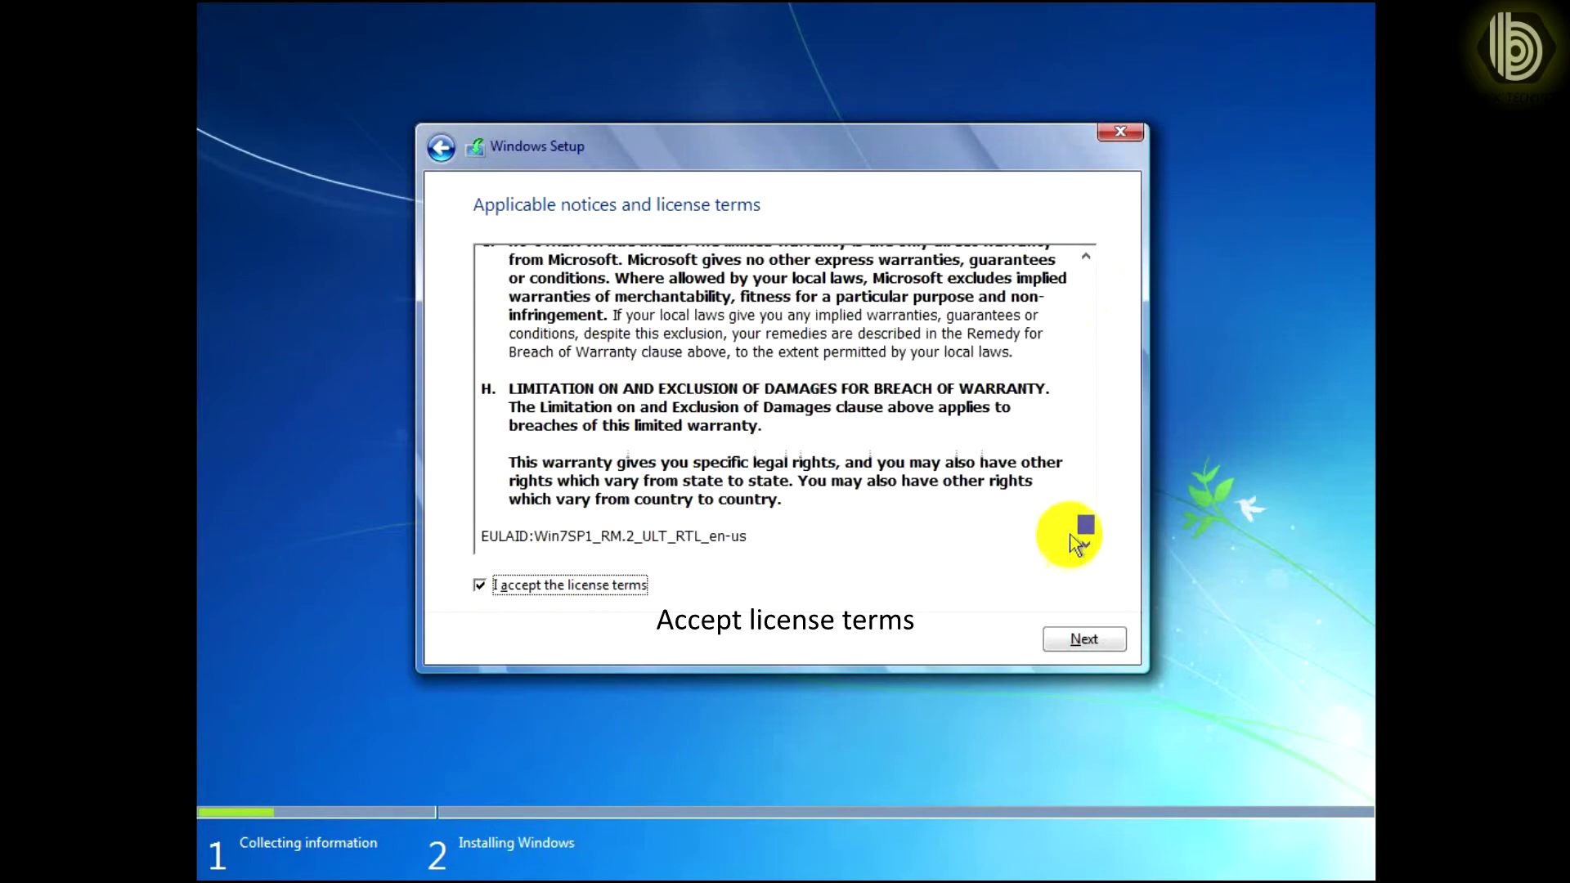
{"action": "left_click", "coordinate": [1065, 638]}
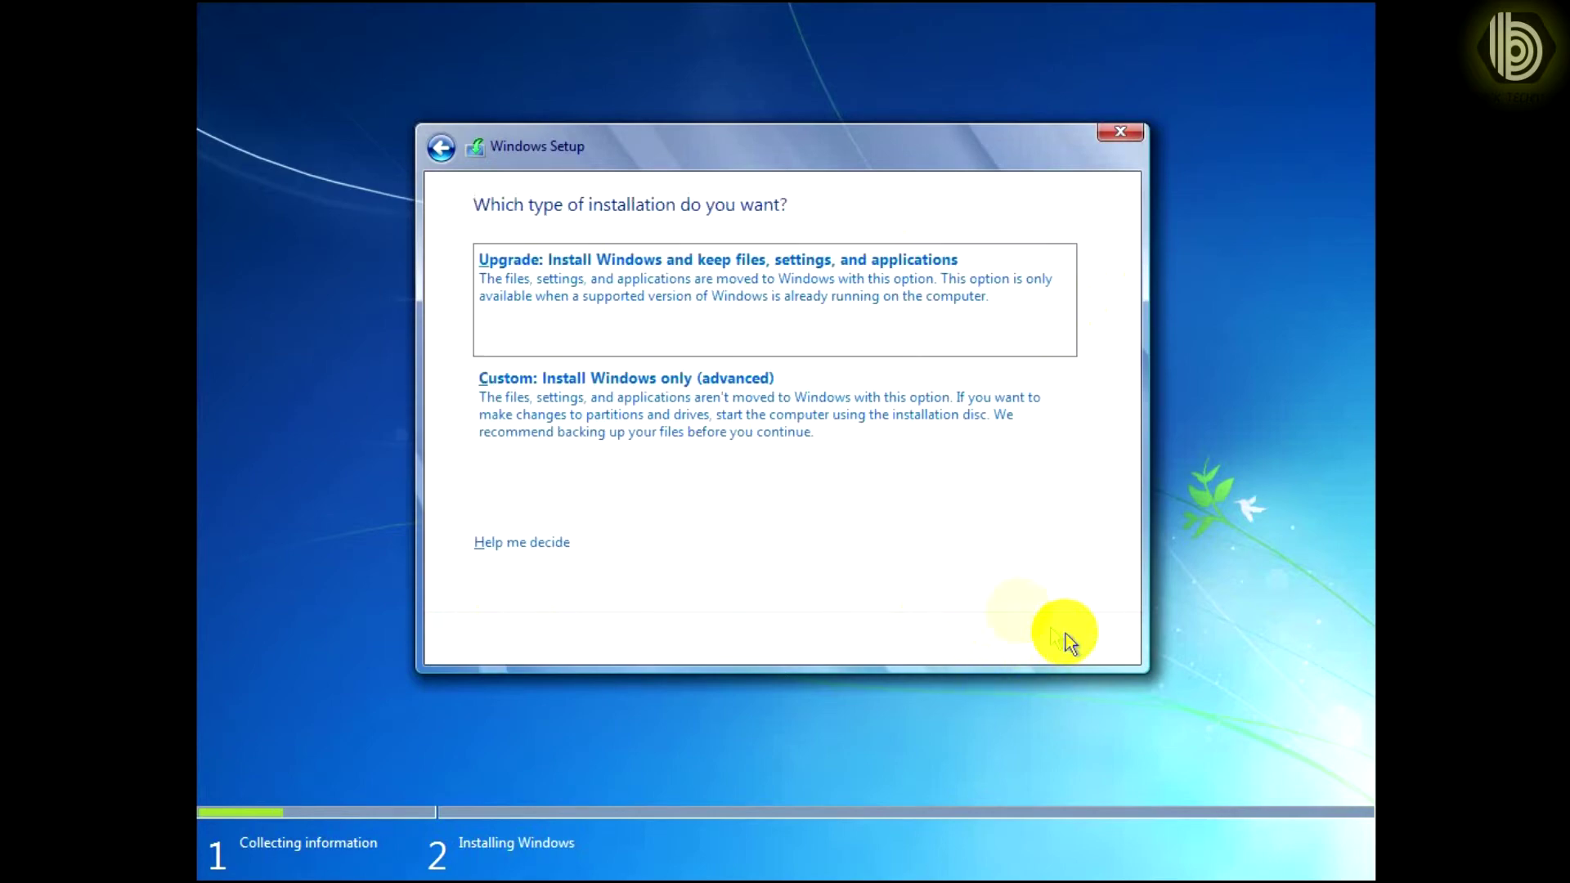
{"action": "left_click", "coordinate": [696, 419]}
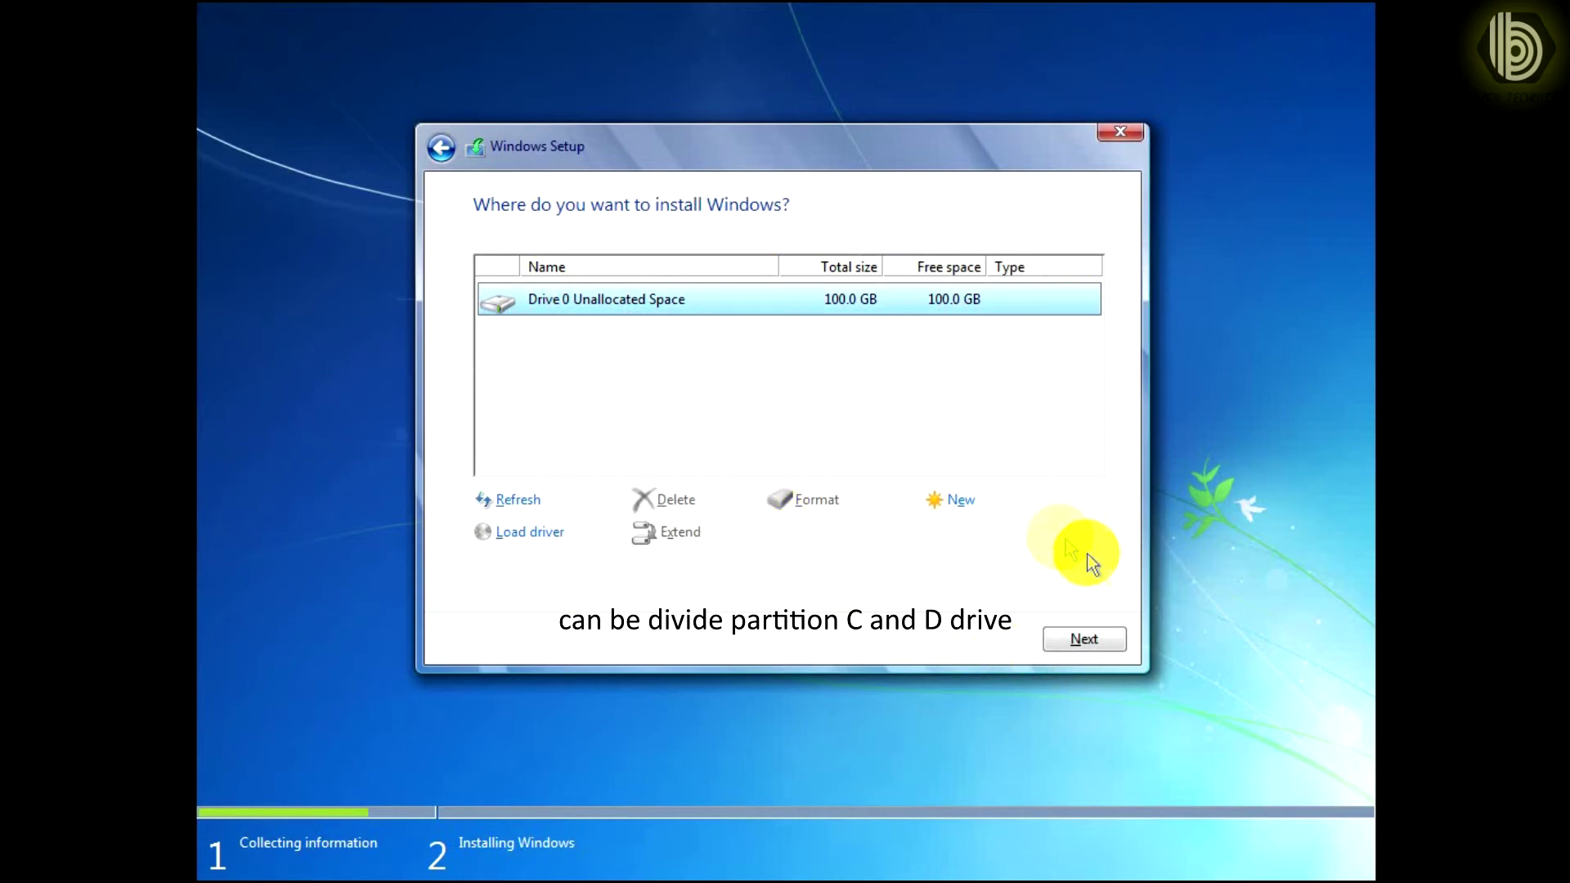
Create a 102400 MB partition from Drive 0's unallocated space and install Windows on the new primary partition.
{"action": "left_click", "coordinate": [959, 500]}
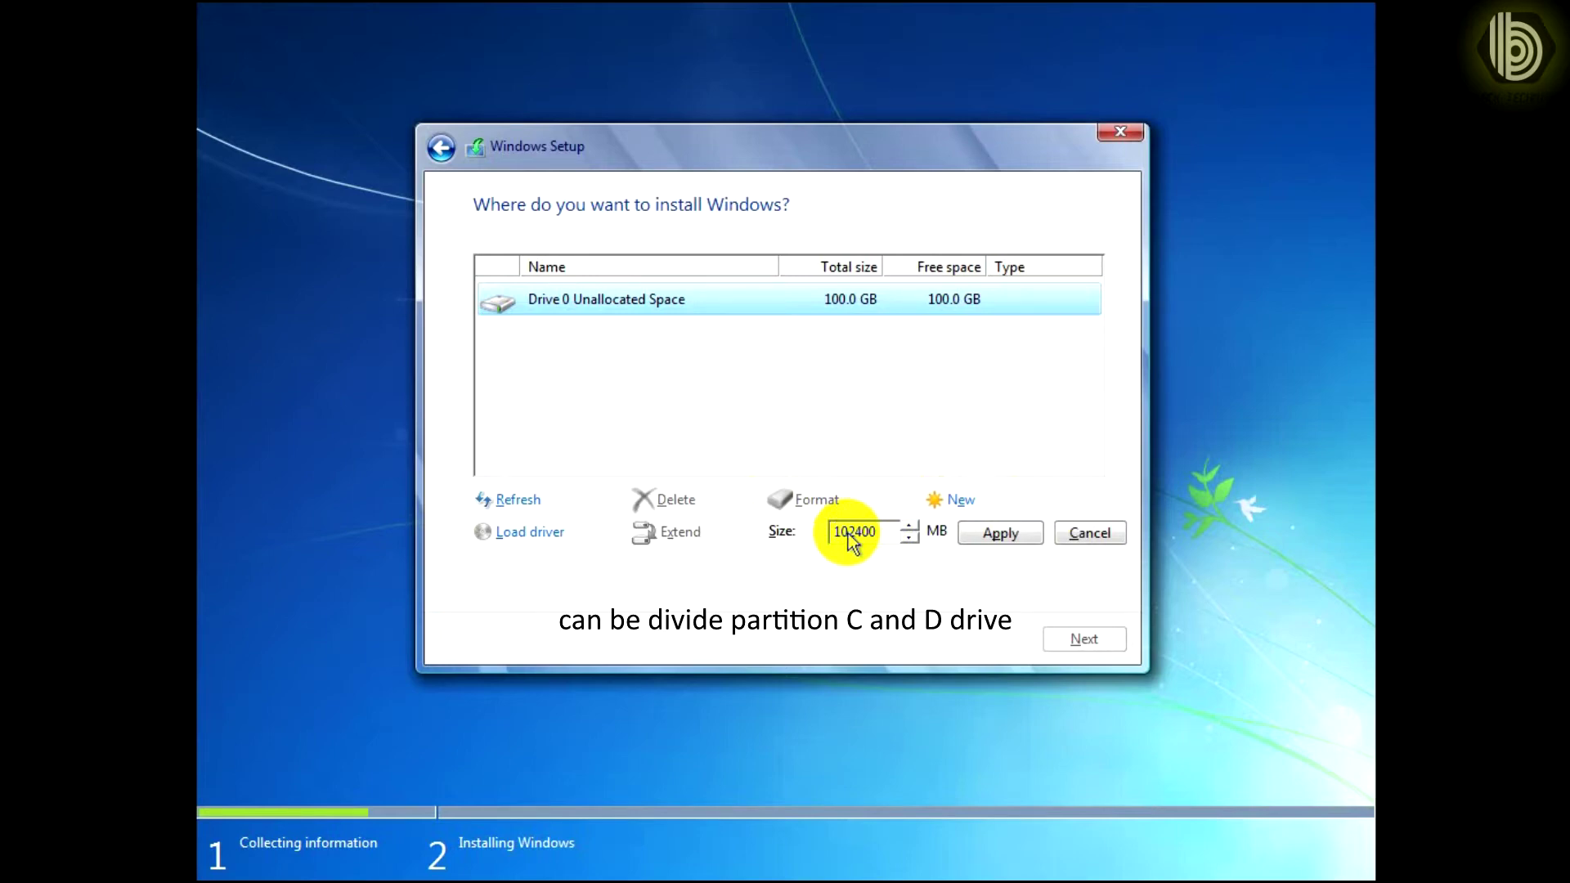
{"action": "left_click", "coordinate": [985, 535]}
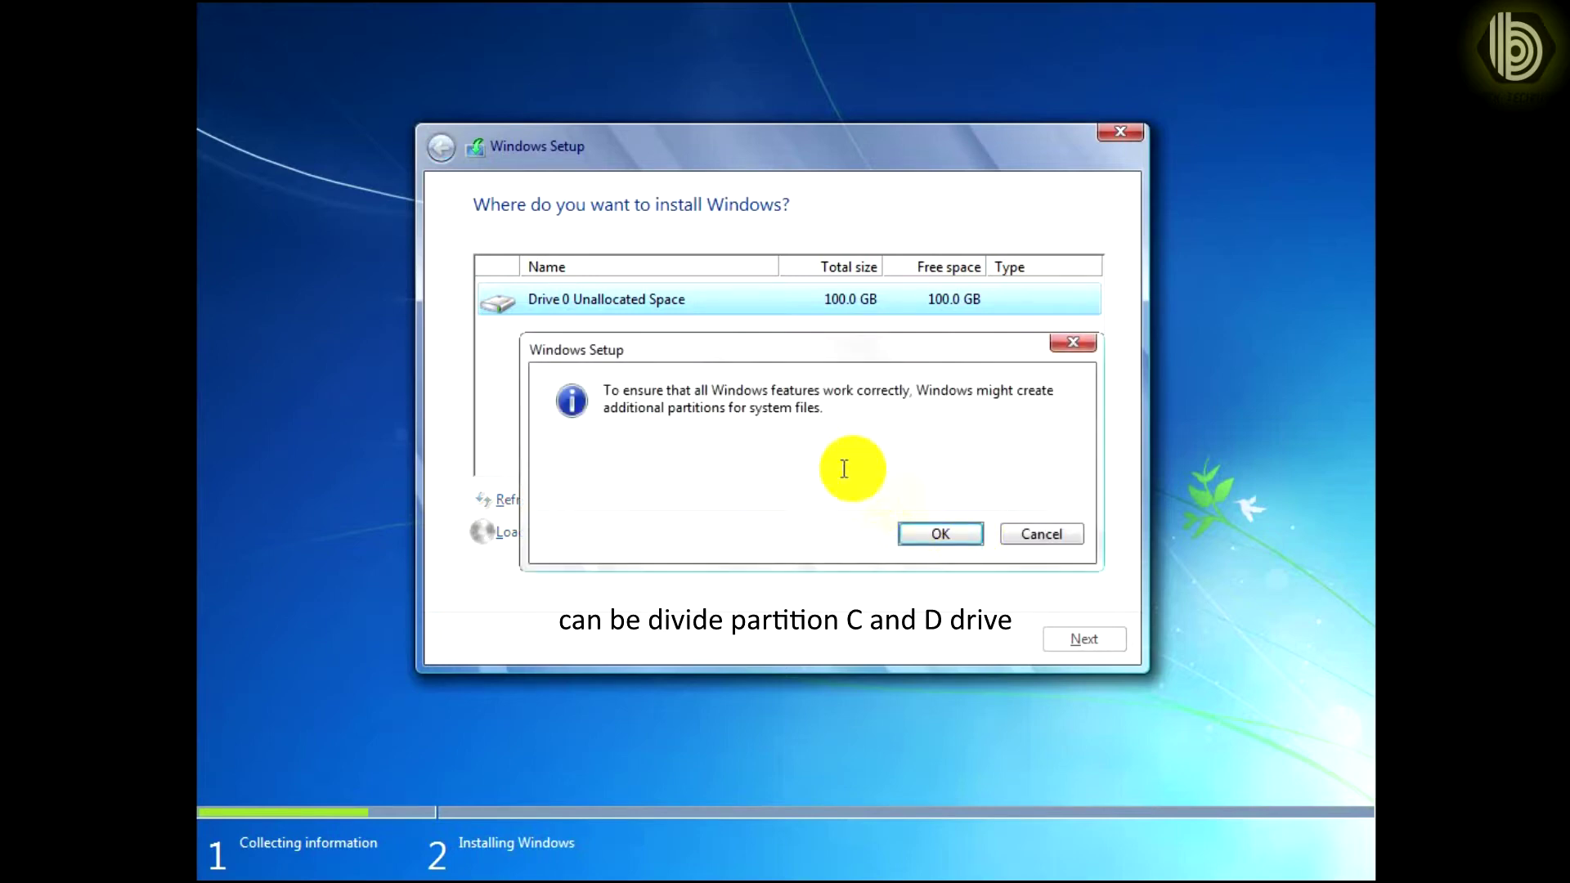
{"action": "left_click", "coordinate": [919, 533]}
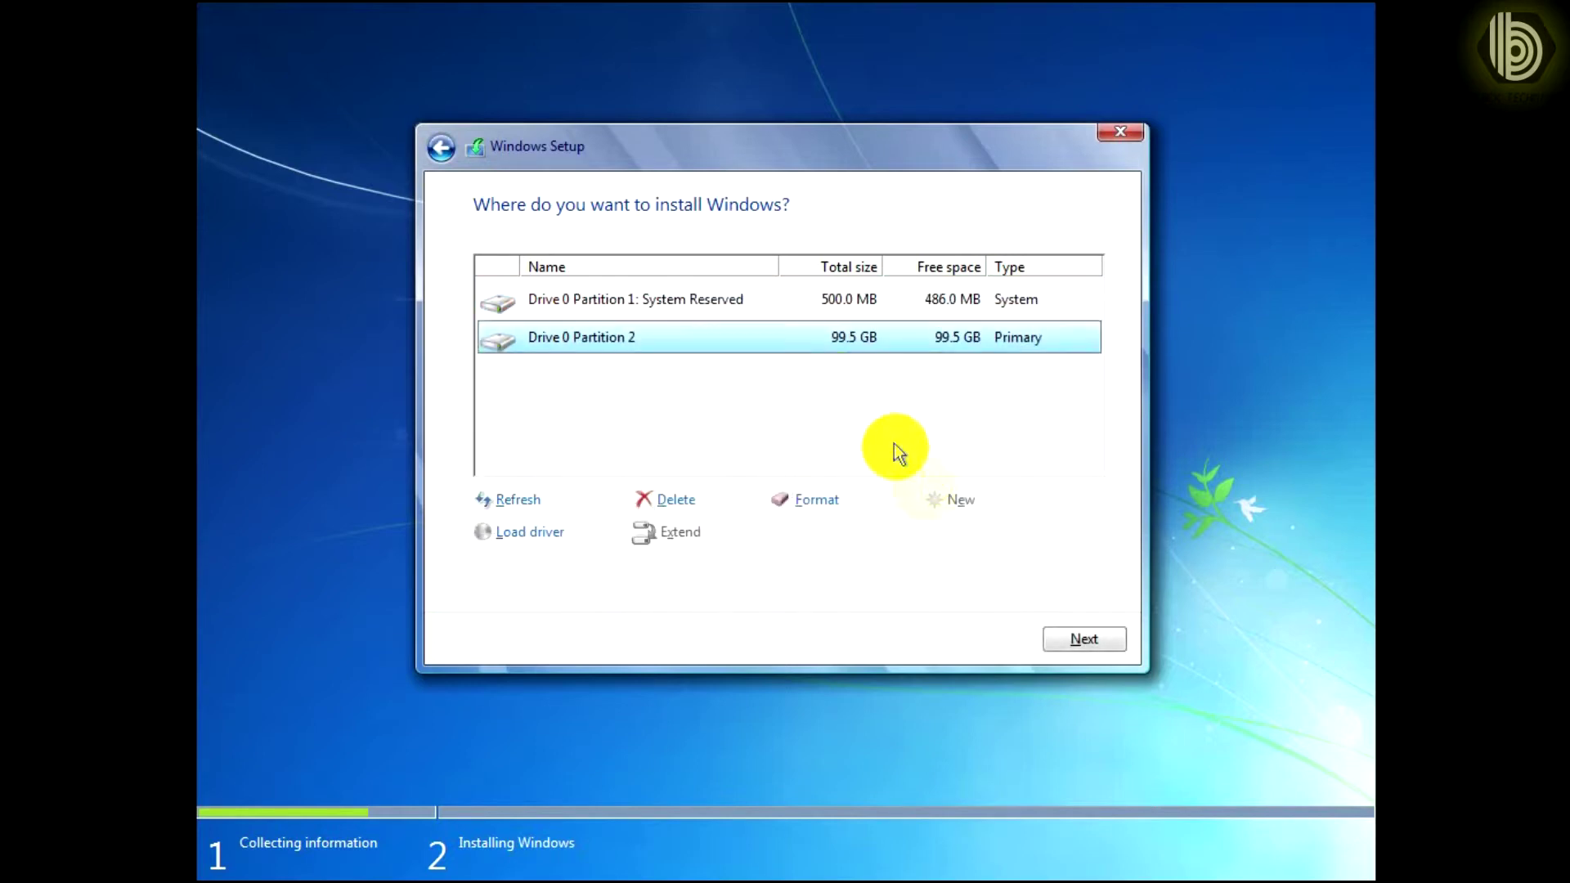
{"action": "left_click", "coordinate": [1072, 648]}
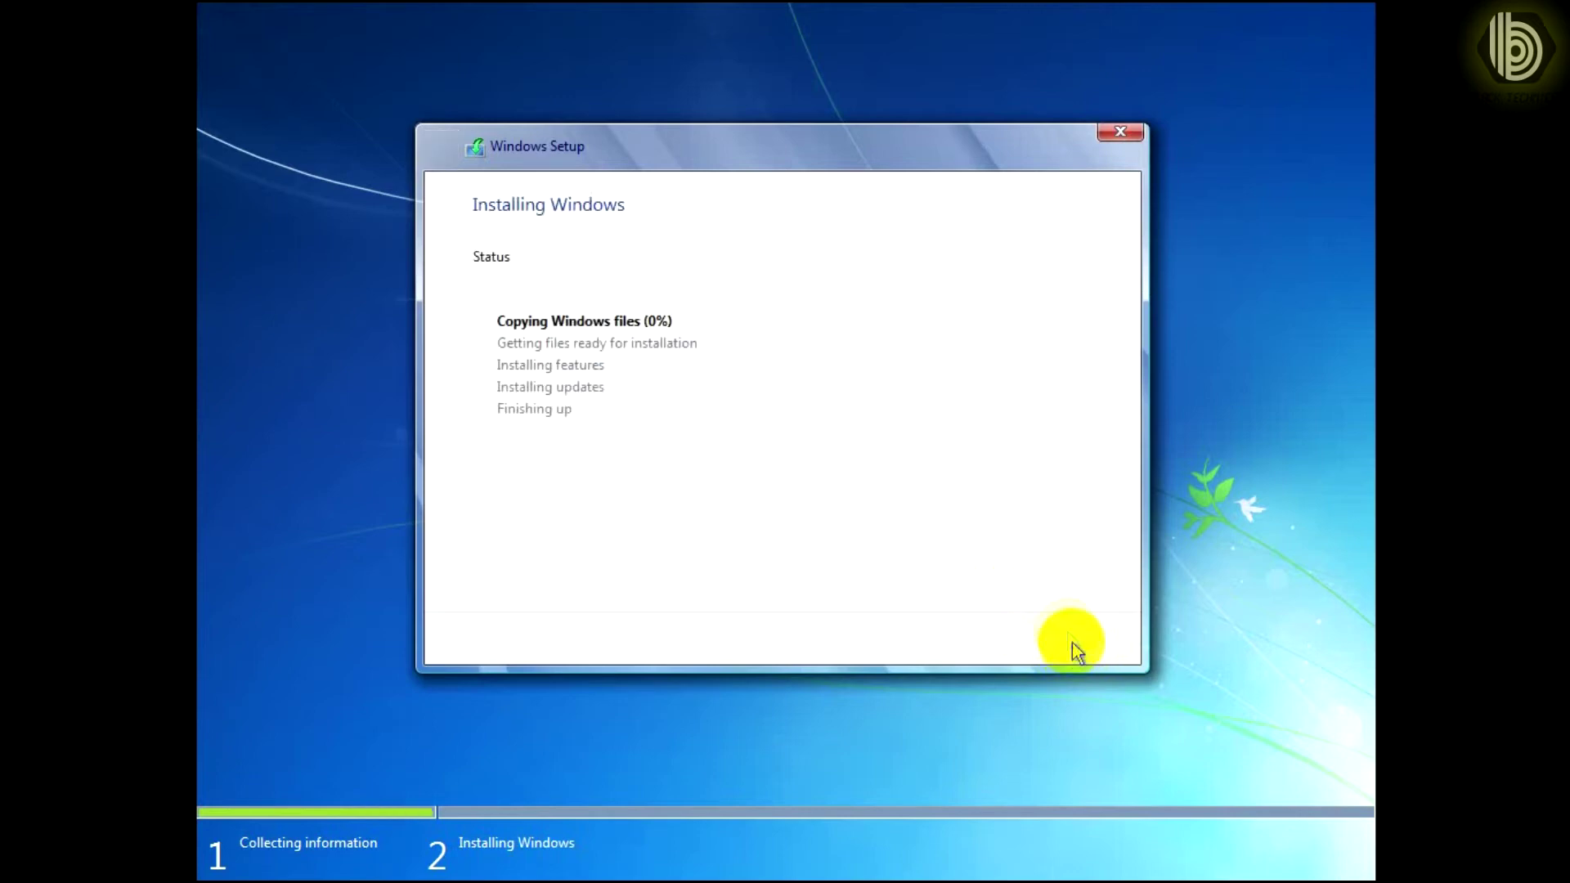
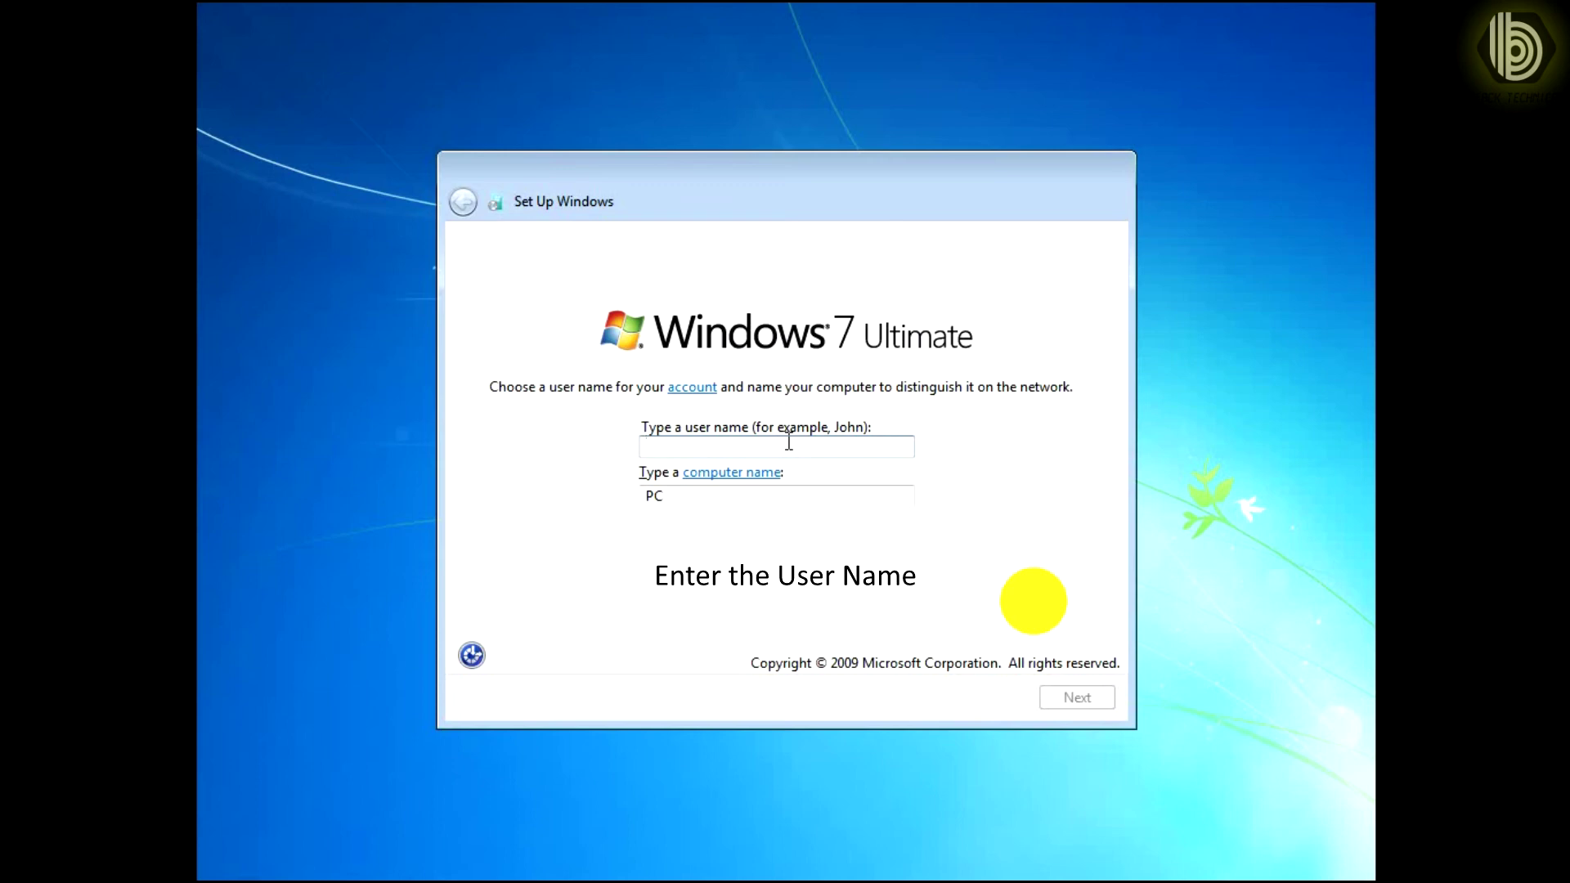
Set the account's user name to BTC and continue without a password.
{"action": "type", "text": "BTC"}
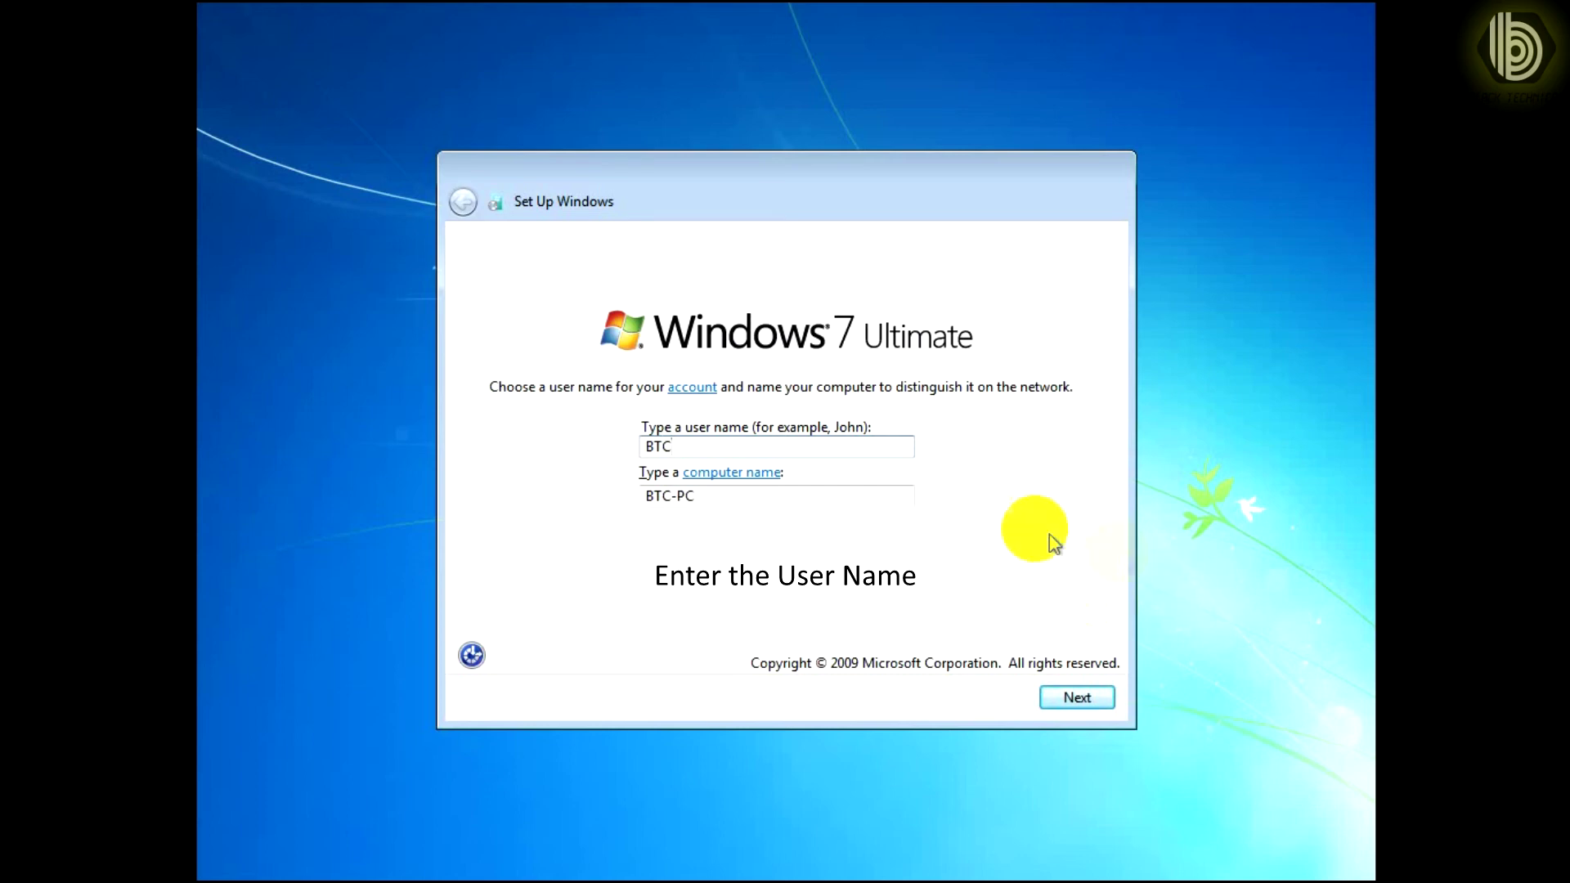
{"action": "left_click", "coordinate": [1079, 708]}
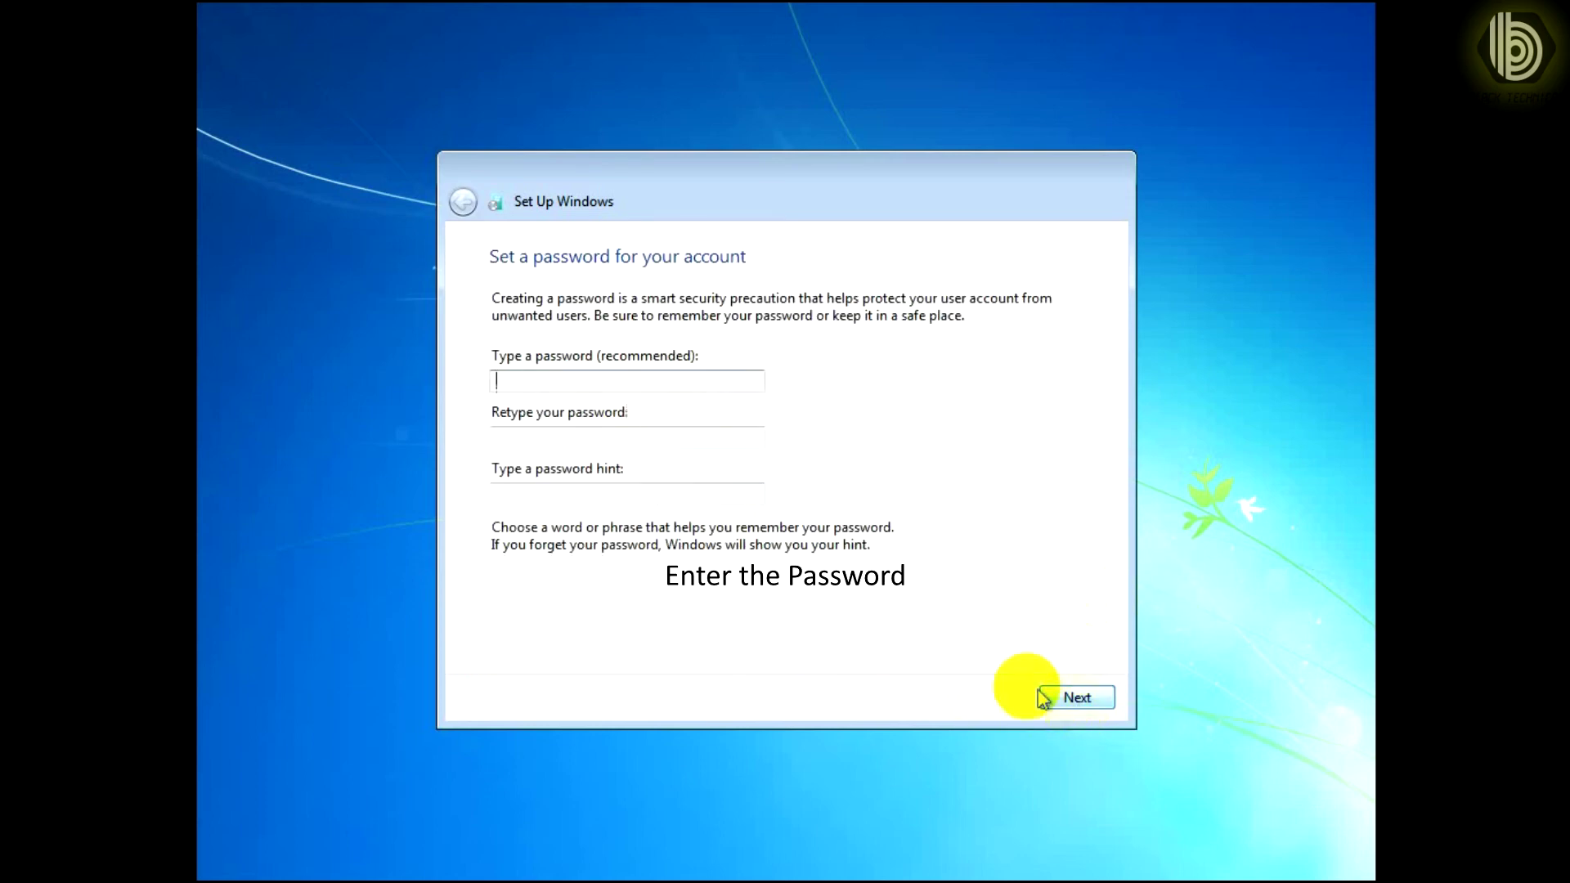
{"action": "left_click", "coordinate": [1080, 704]}
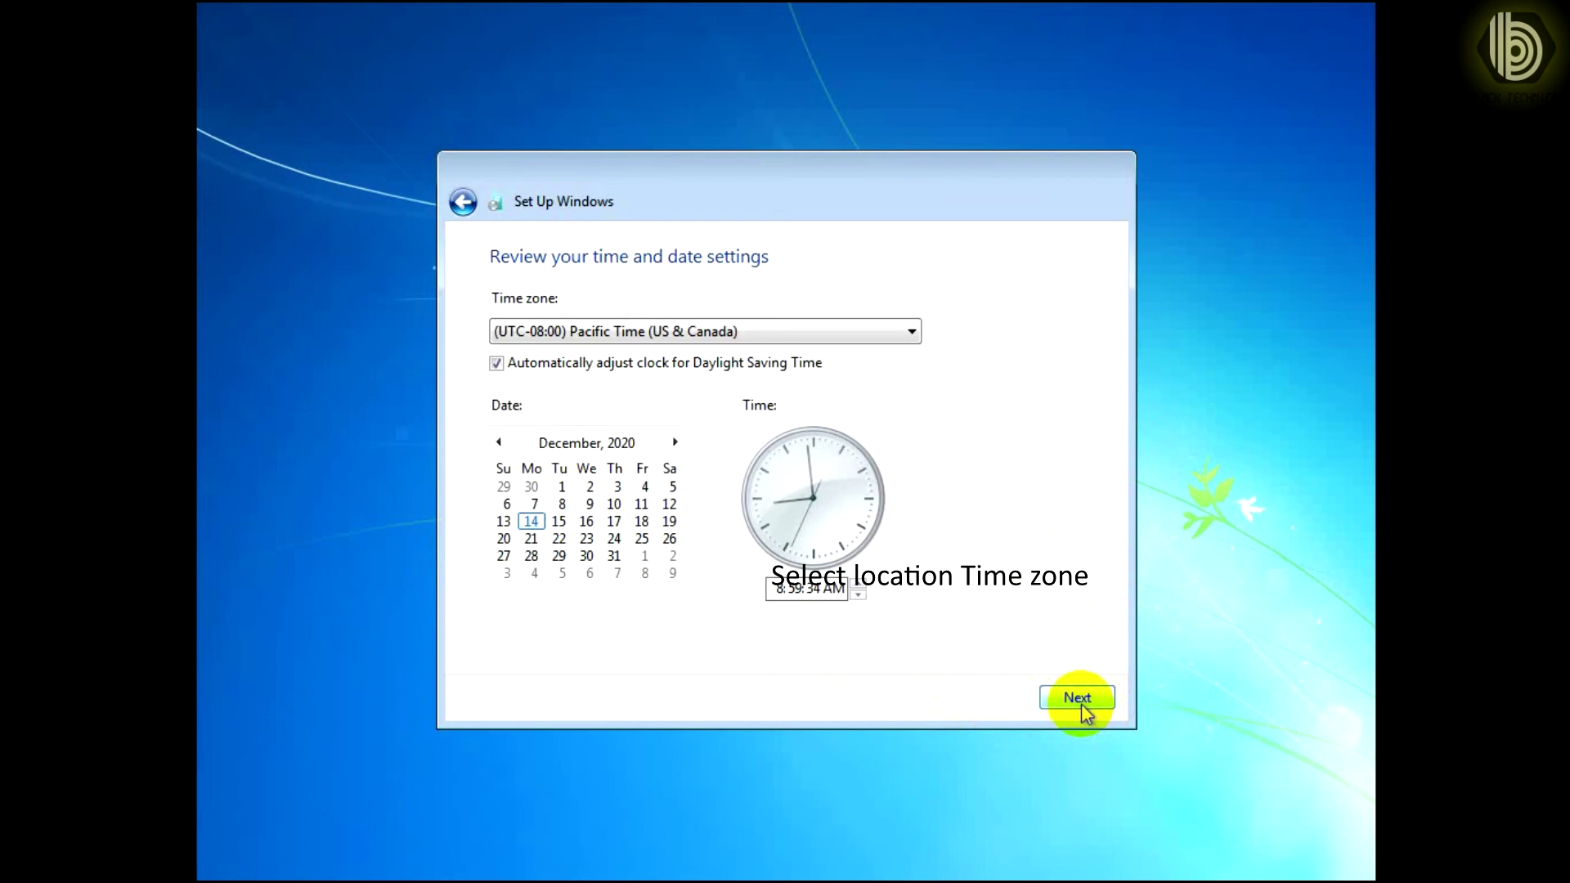
Set the time zone to (UTC+08:00) Kuala Lumpur, Singapore and choose Home network as the computer's location.
{"action": "left_click", "coordinate": [897, 335]}
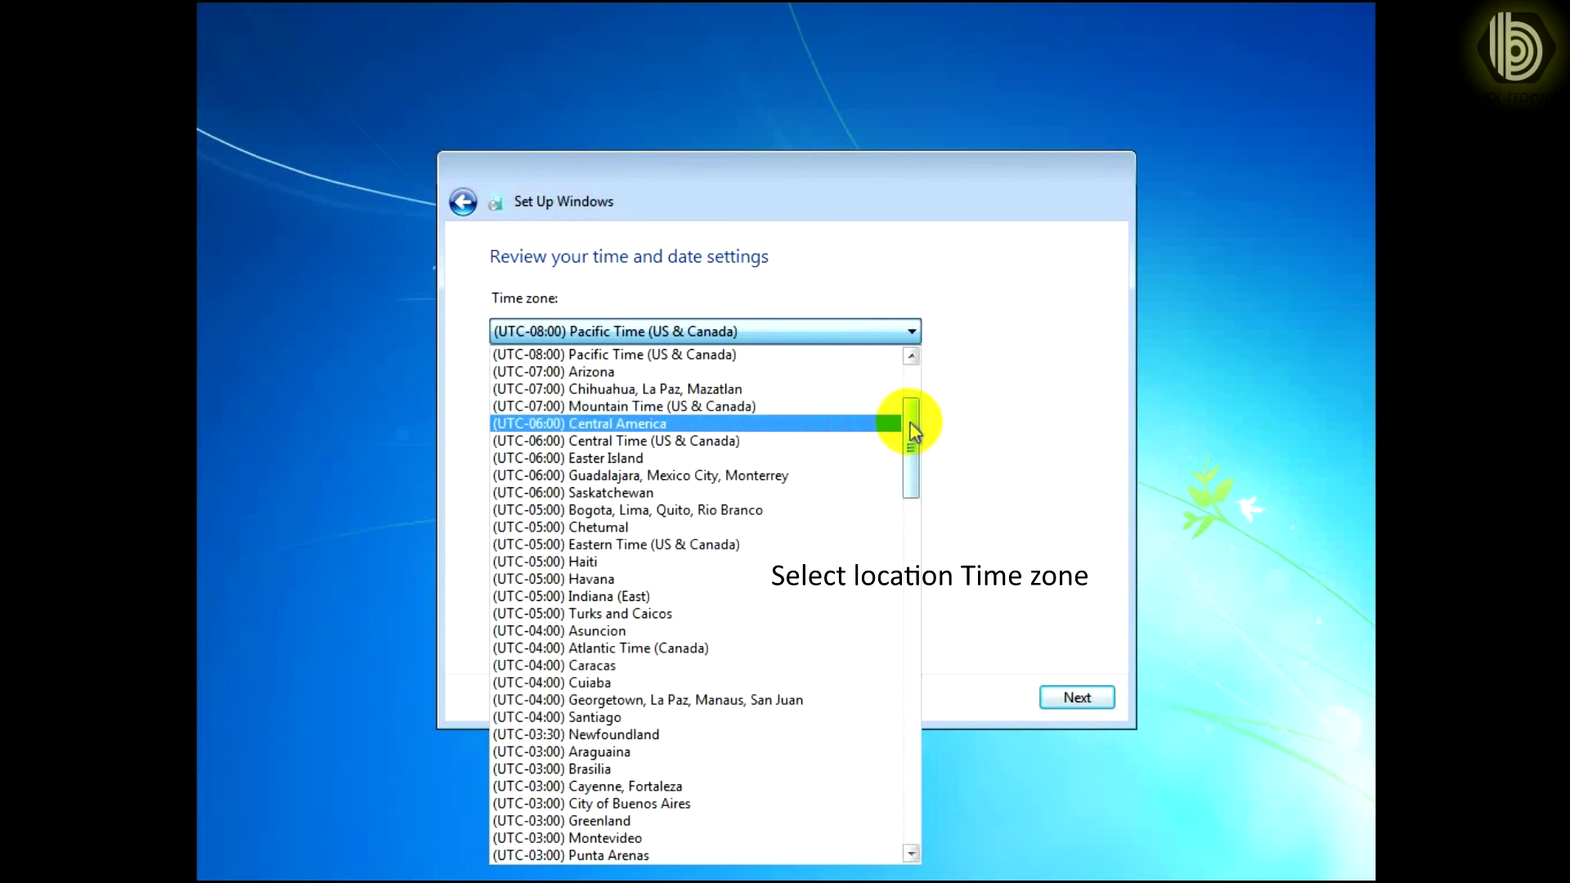
{"action": "left_click_drag", "start_coordinate": [913, 431], "coordinate": [905, 659]}
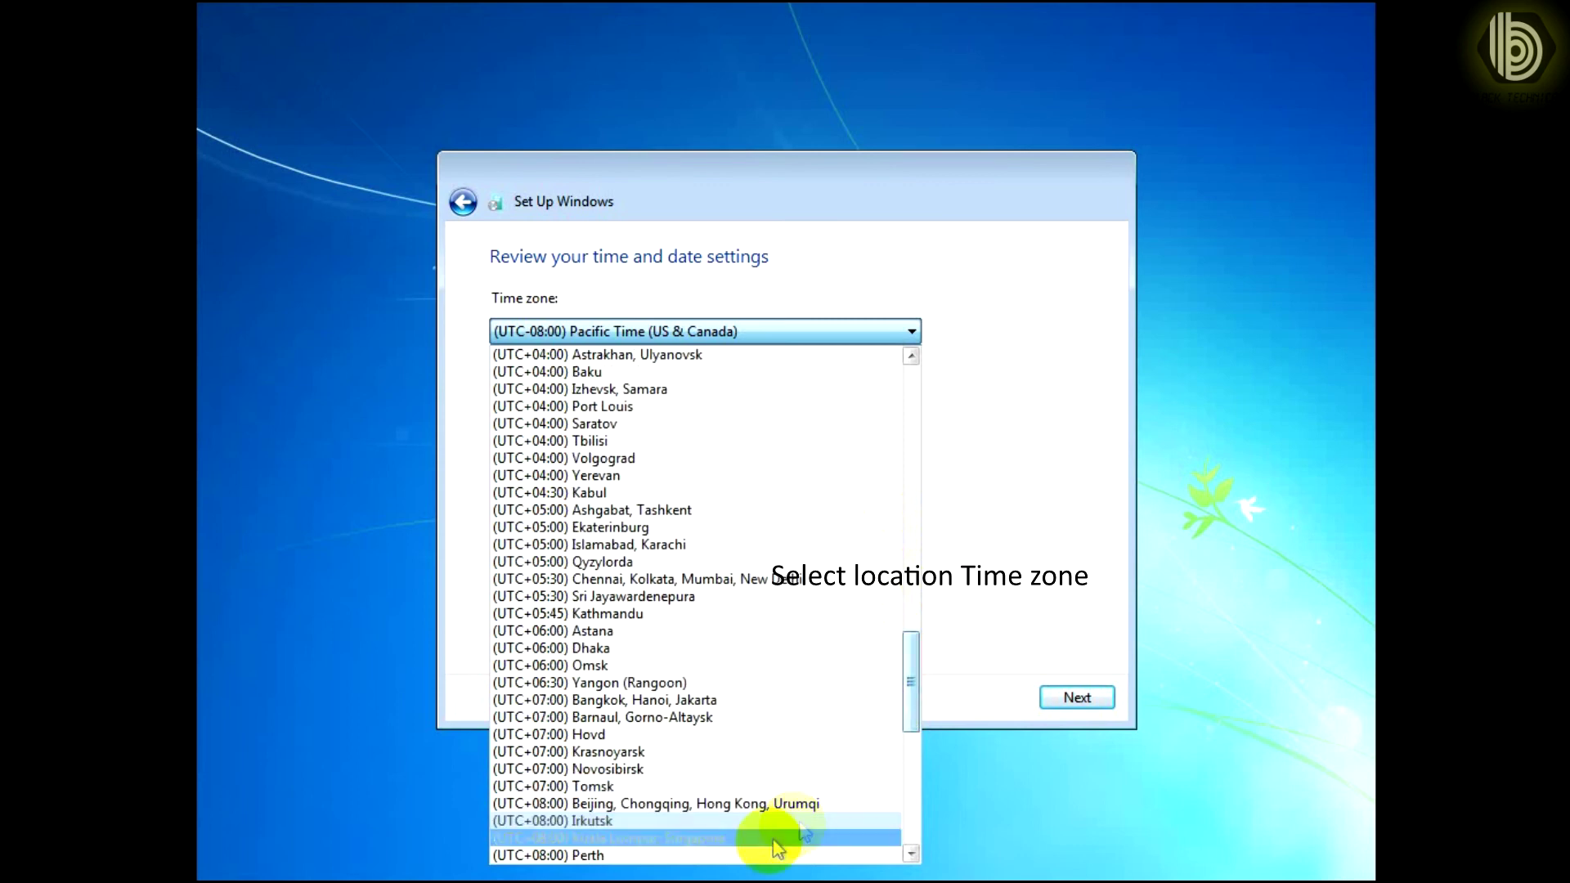
{"action": "left_click", "coordinate": [724, 839]}
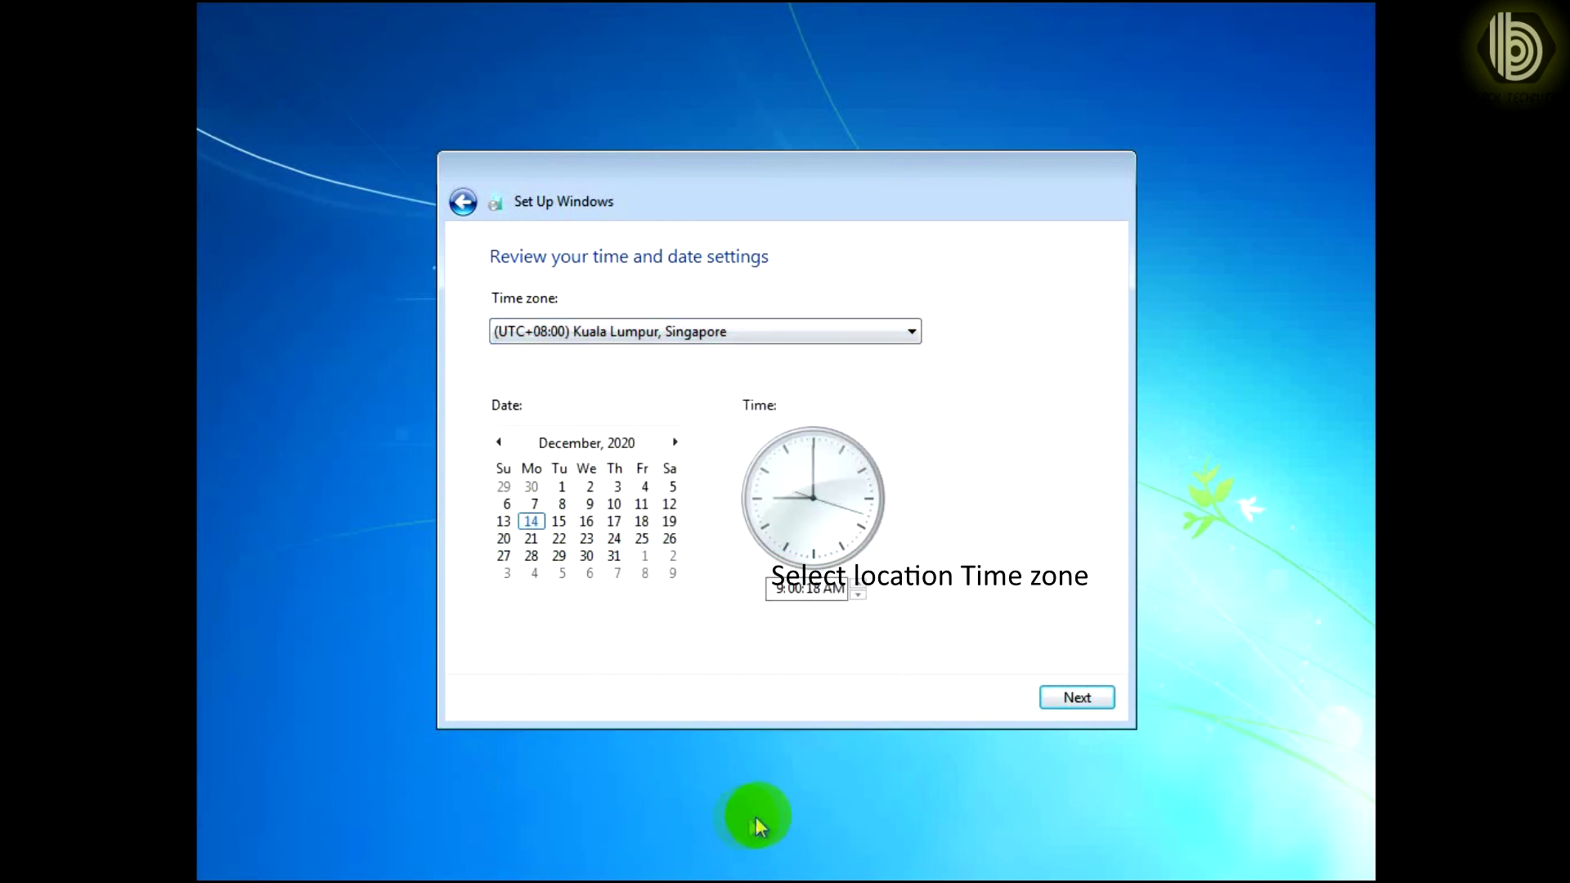
{"action": "left_click", "coordinate": [1076, 697]}
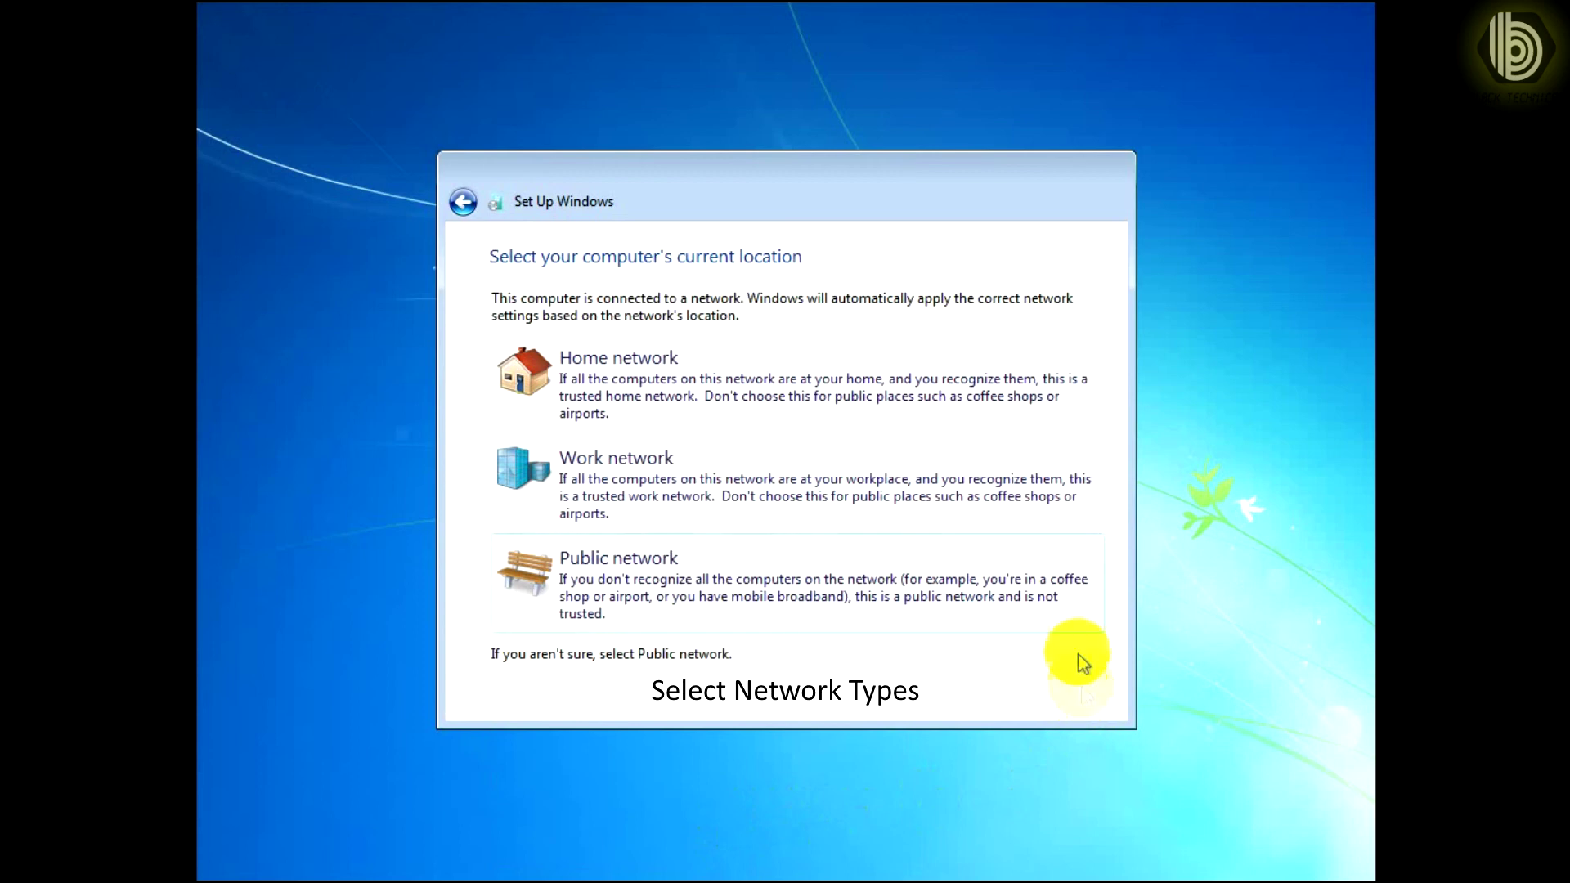
{"action": "left_click", "coordinate": [772, 367]}
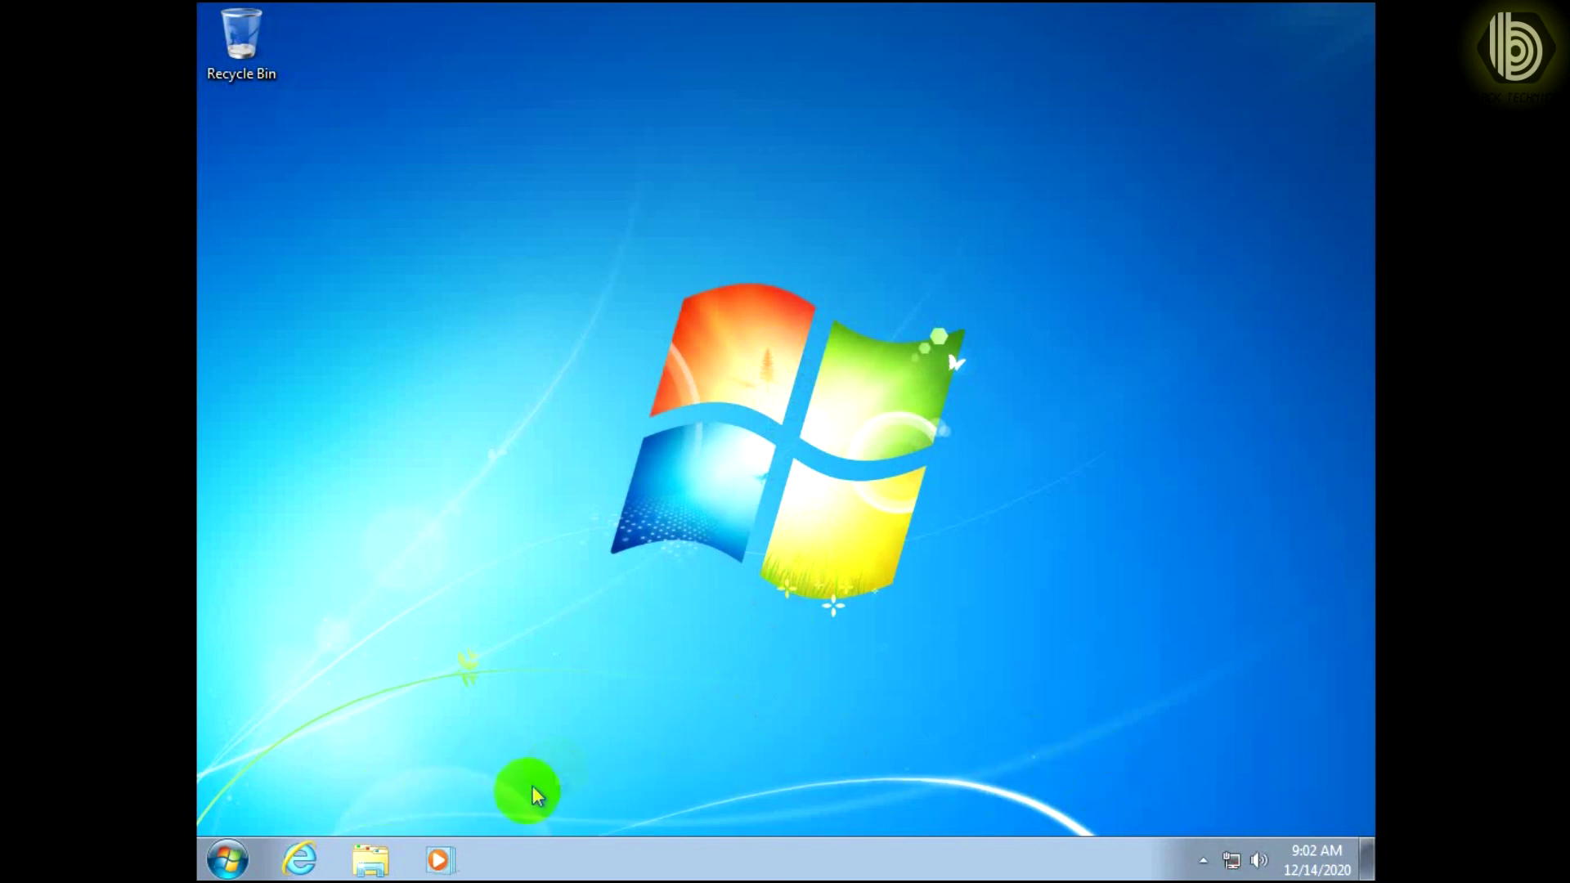
View the computer's drives in Windows Explorer, check the details of Local Disk (C:), and minimize the window.
{"action": "left_click", "coordinate": [364, 854]}
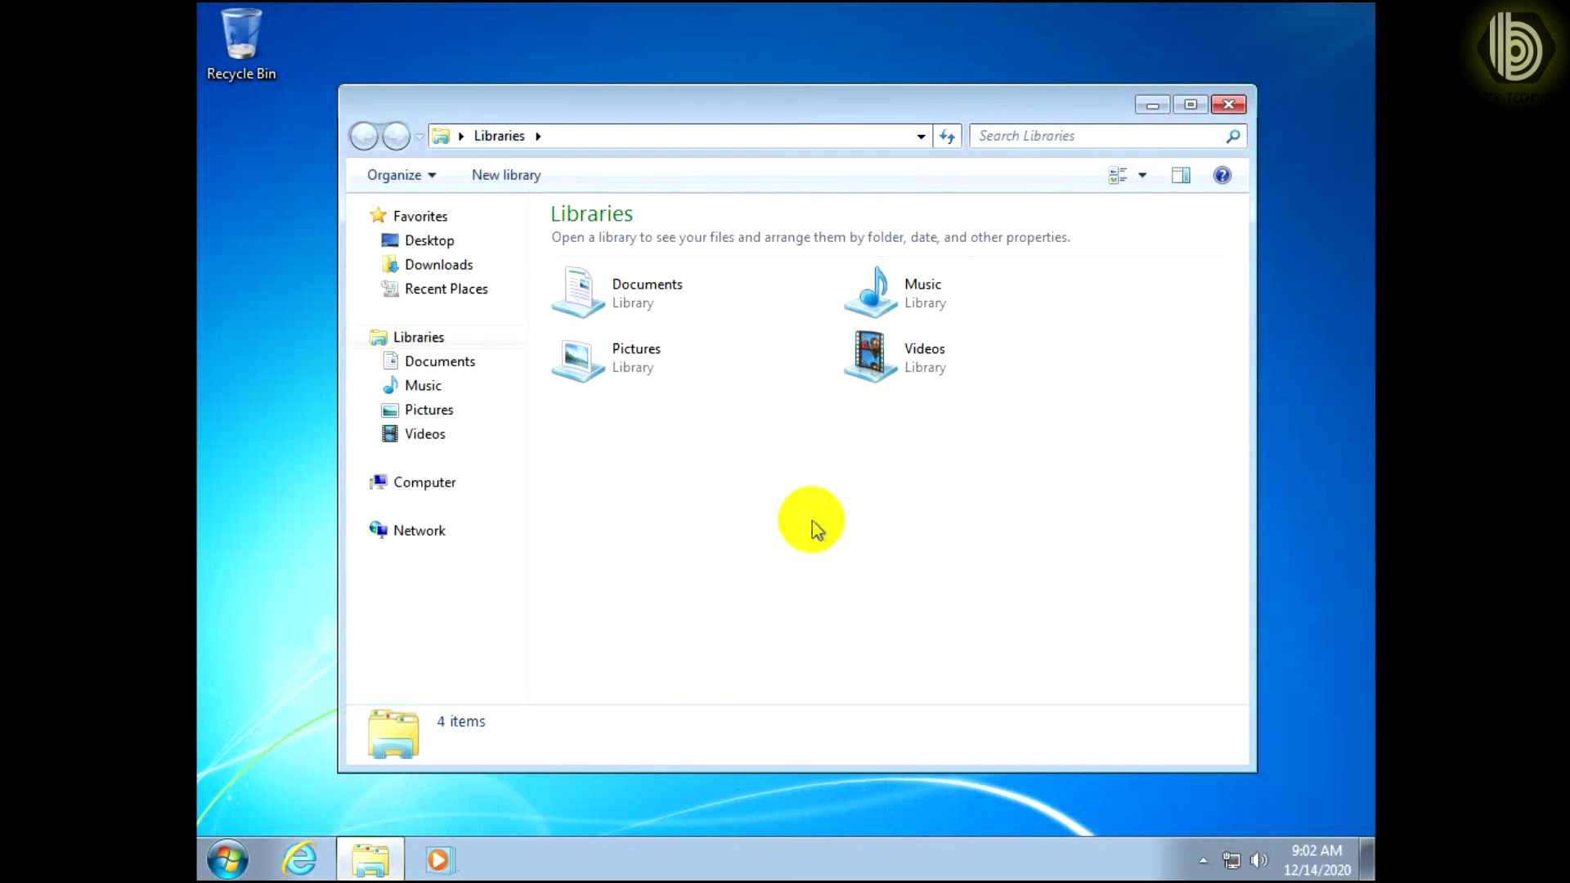
{"action": "left_click", "coordinate": [426, 482]}
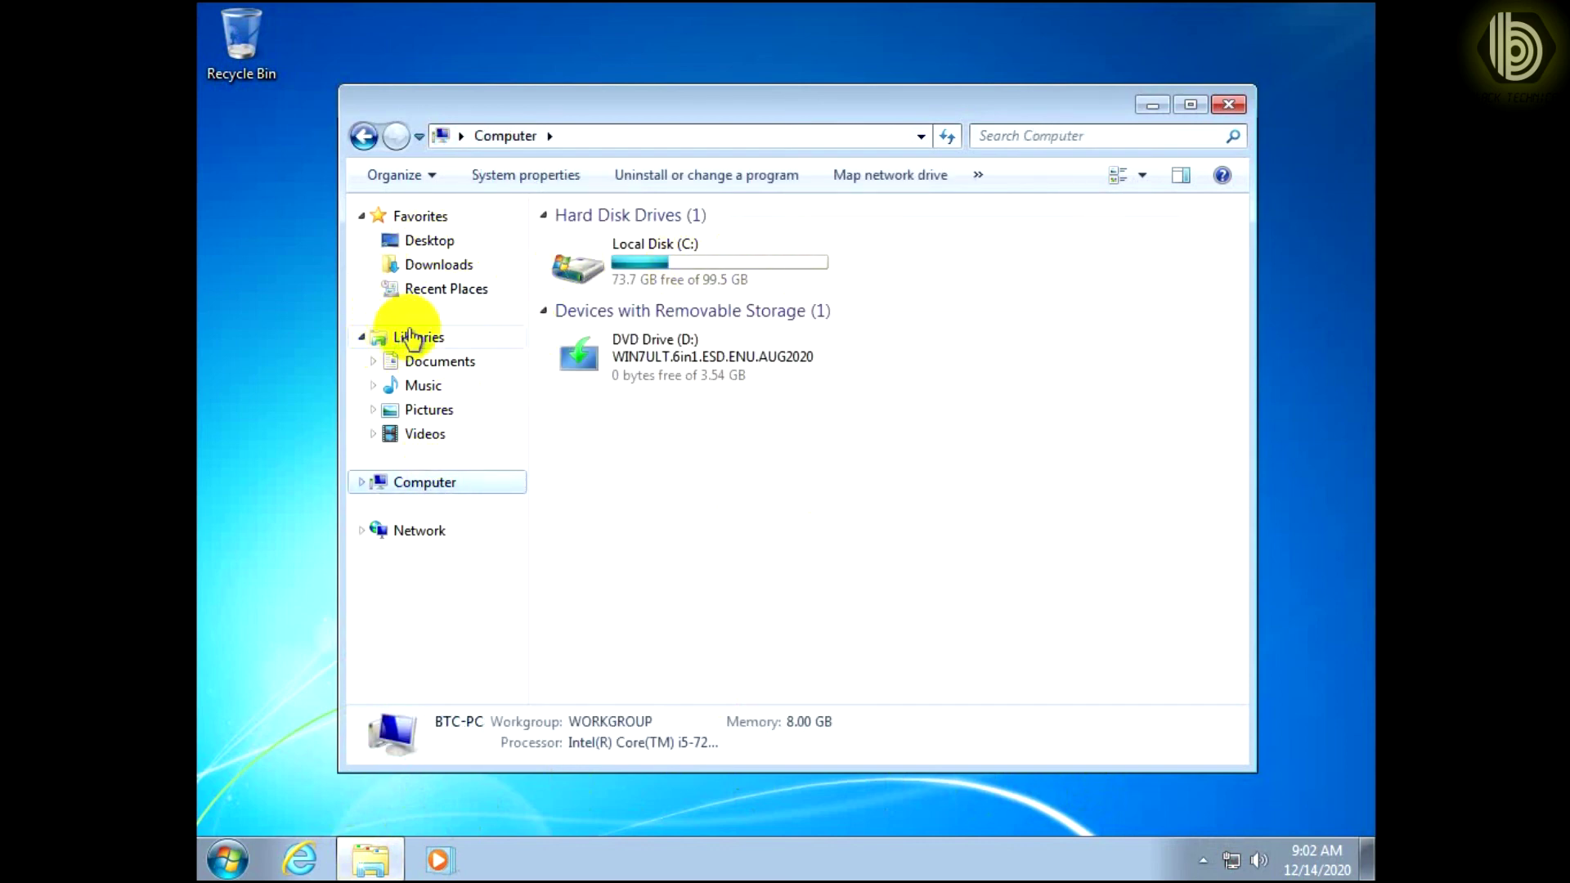
{"action": "left_click", "coordinate": [634, 254]}
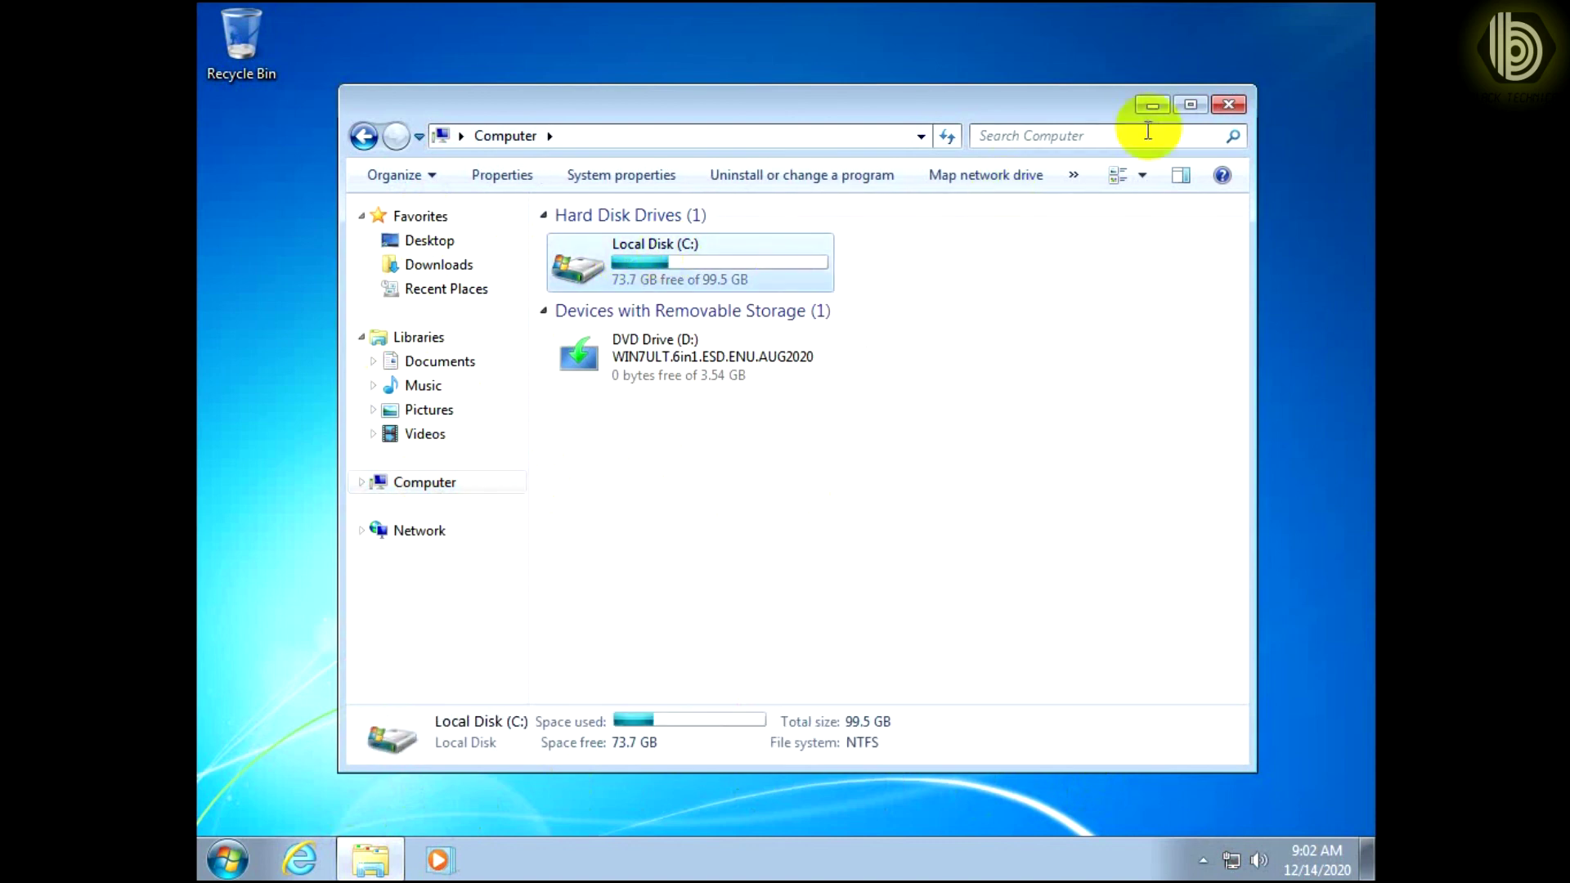
{"action": "left_click", "coordinate": [1153, 106]}
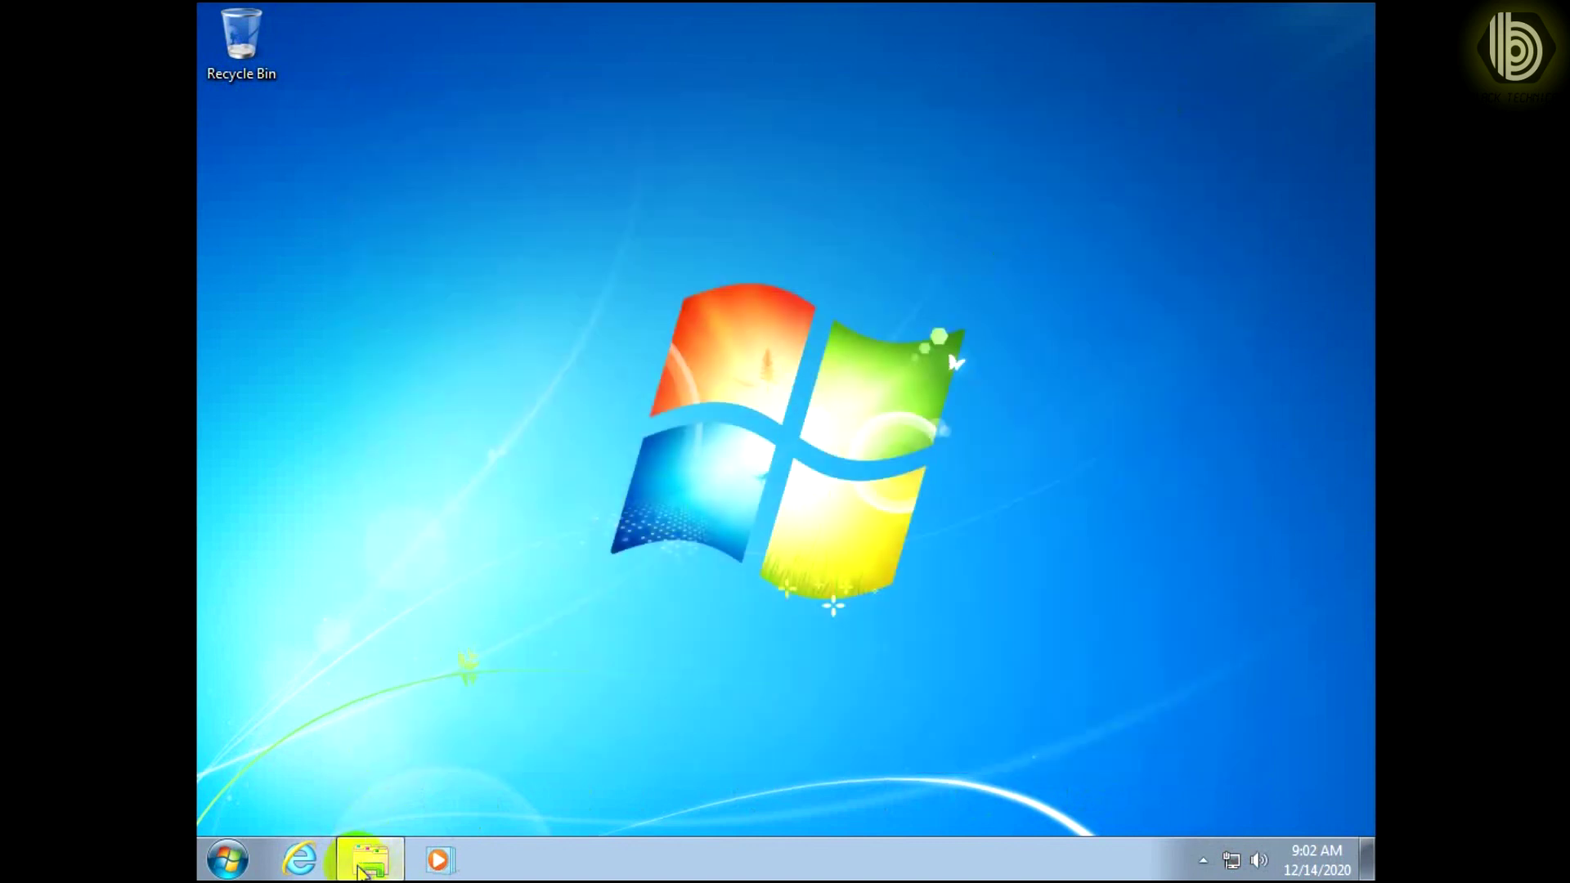
Restore the Explorer window and open the Computer's properties to check the Windows edition and system details.
{"action": "left_click", "coordinate": [370, 858]}
{"action": "right_click", "coordinate": [421, 490]}
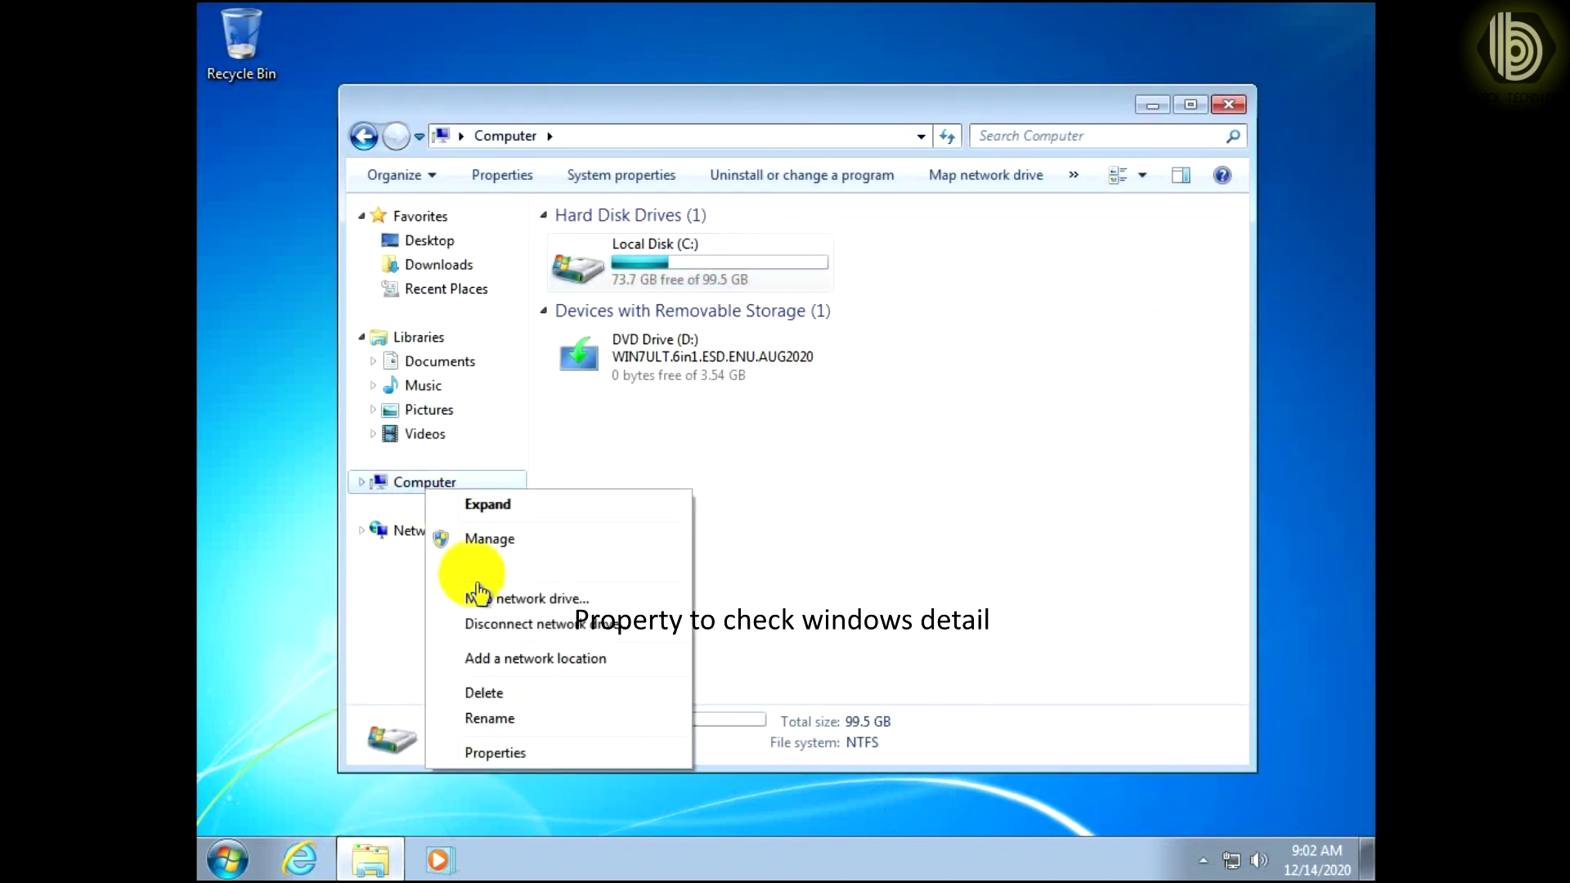
{"action": "left_click", "coordinate": [508, 751]}
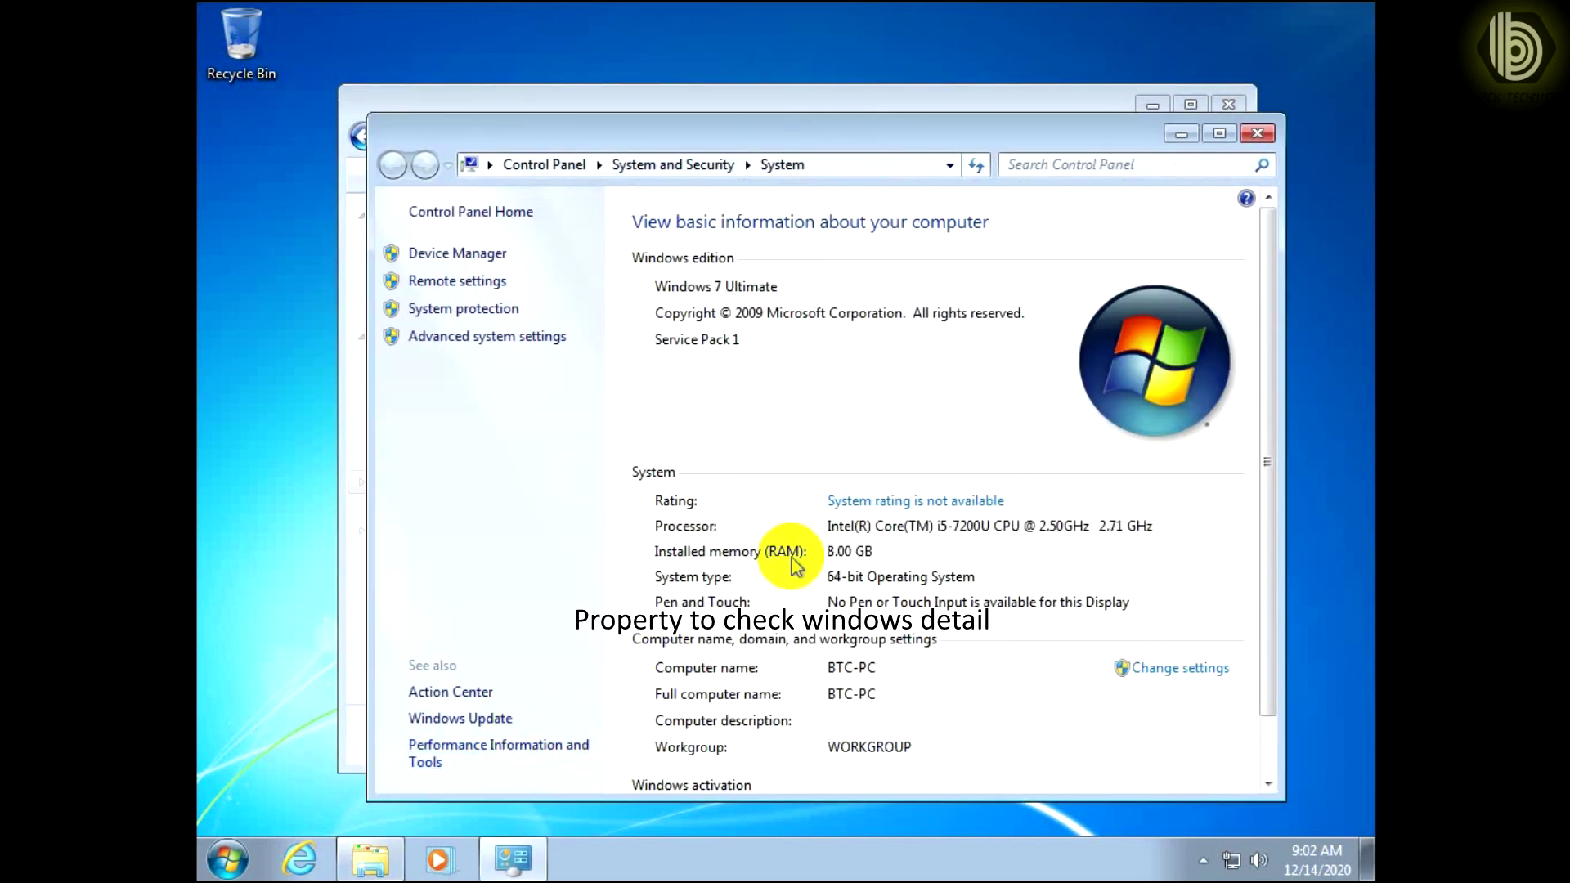